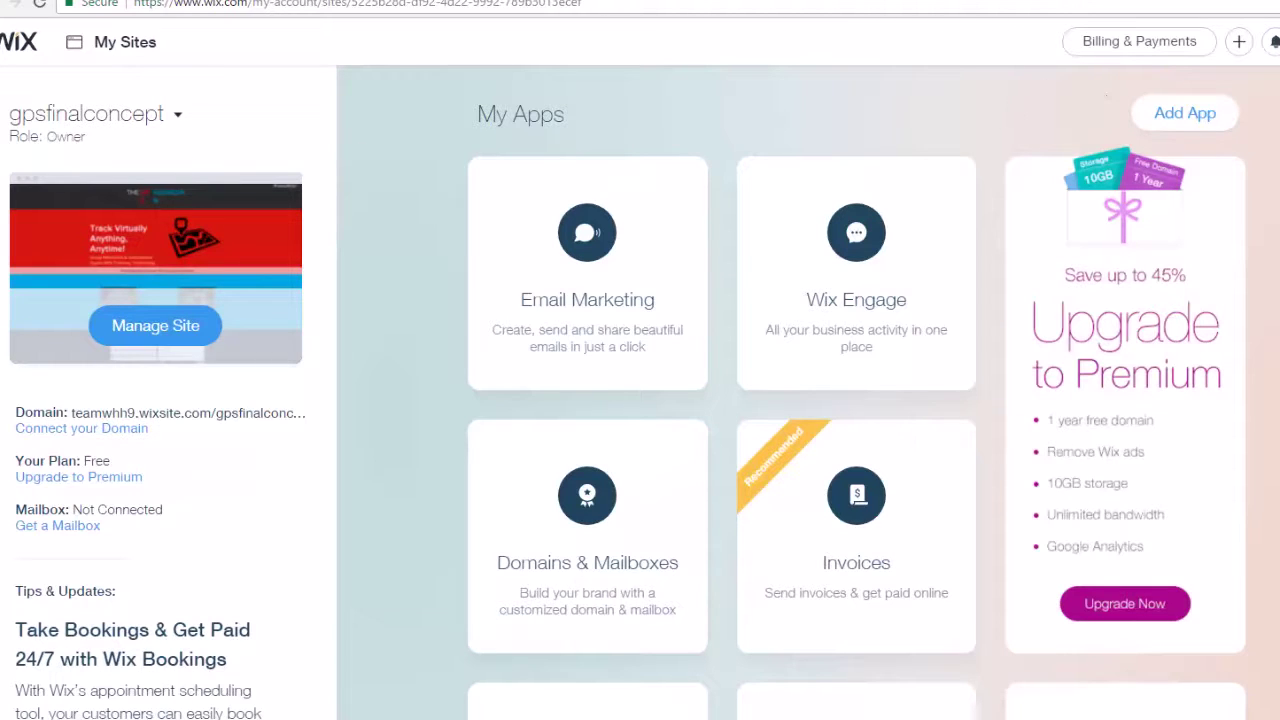
Open a new incognito window and search Google for "wix seo fiverr"
left_click(1266, 4)
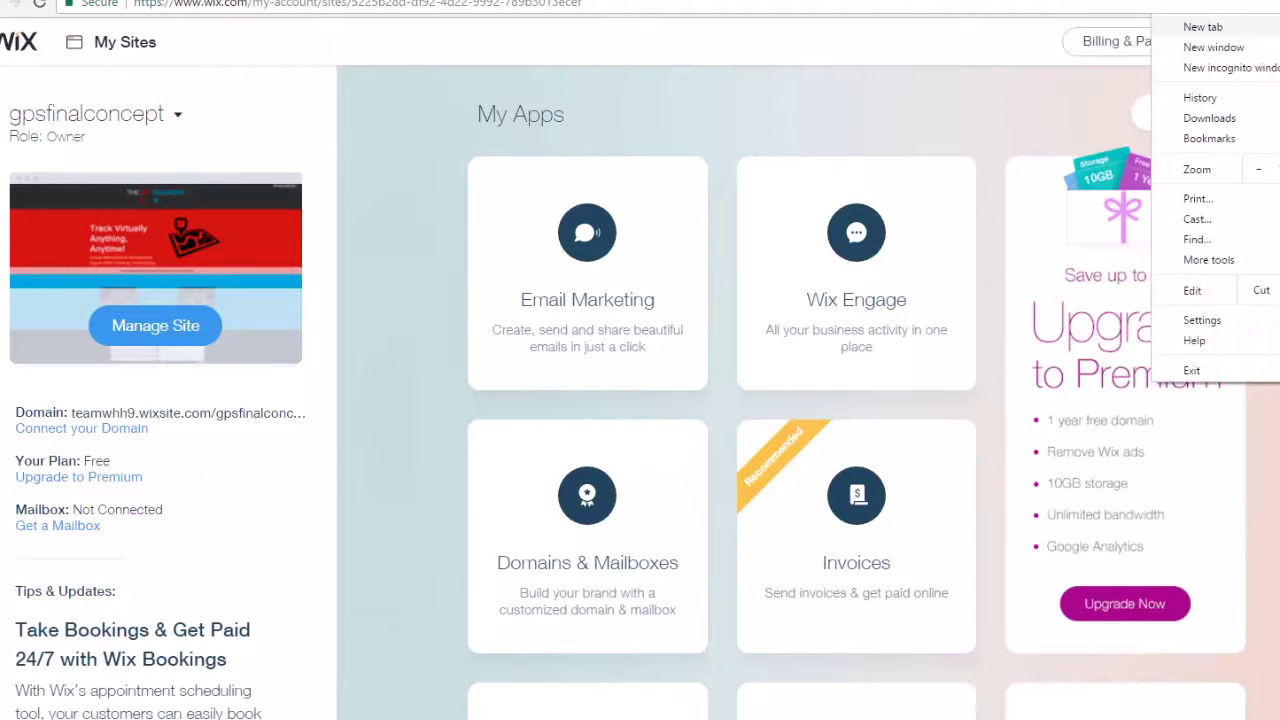
left_click(1230, 67)
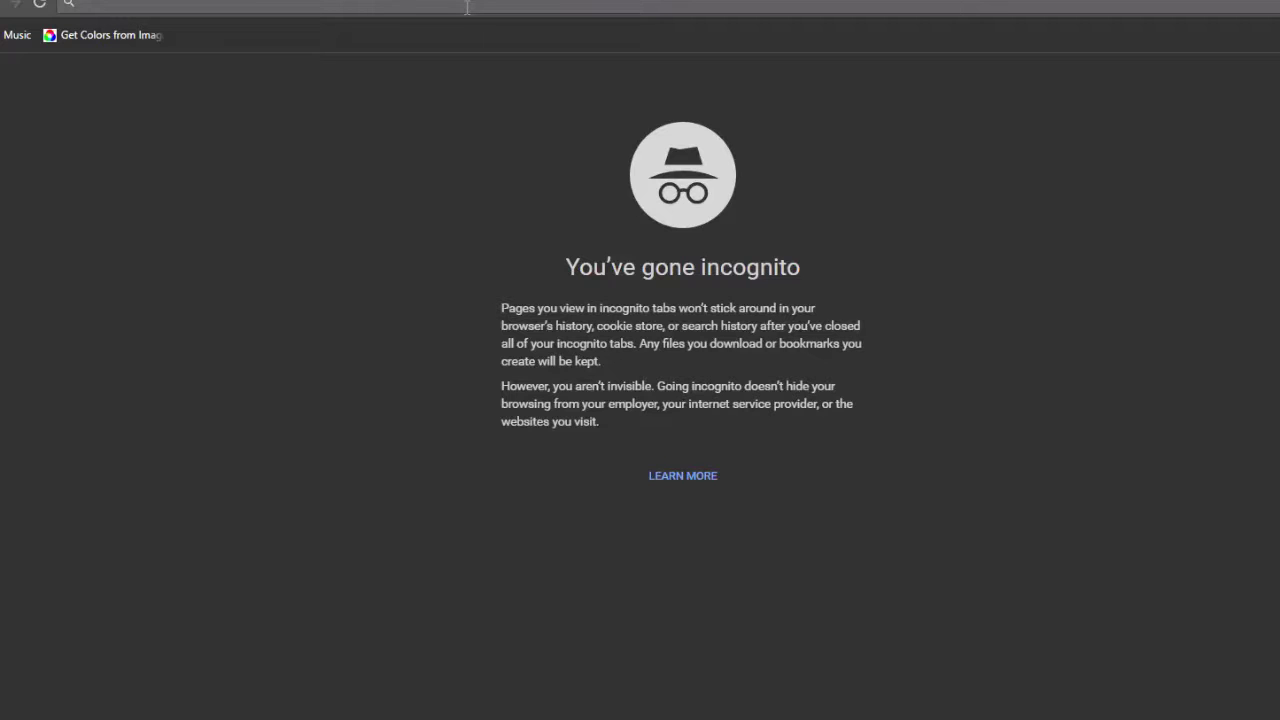
type("wix seo fi")
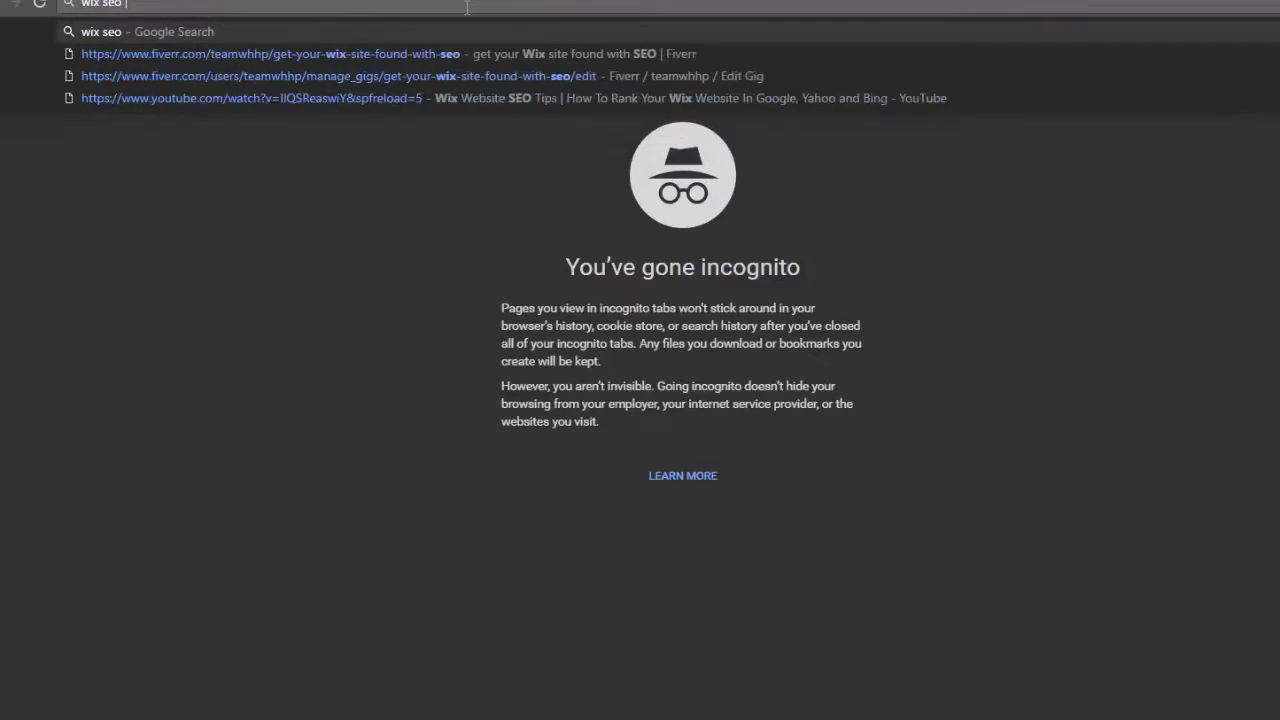
type("verr")
key("Return")
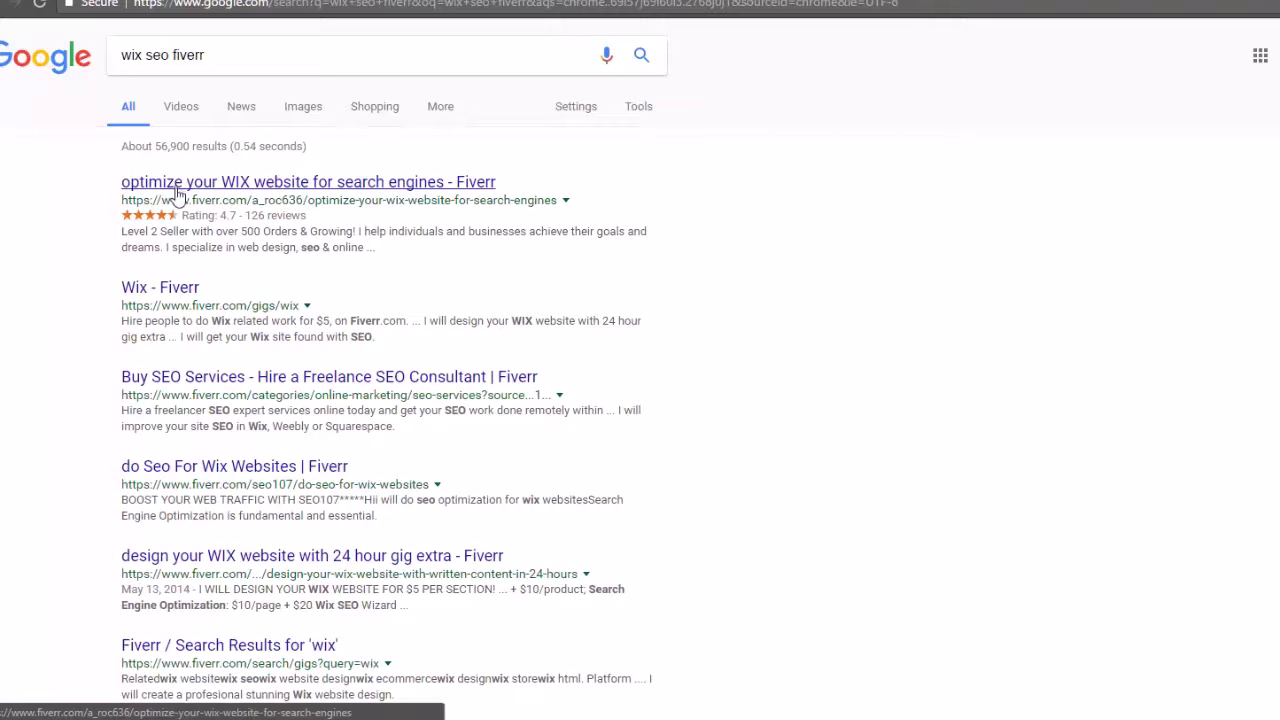
Look through the first page of search results for Fiverr gigs offering Wix SEO
scroll(200, 251, "down", 1)
scroll(200, 251, "down", 1)
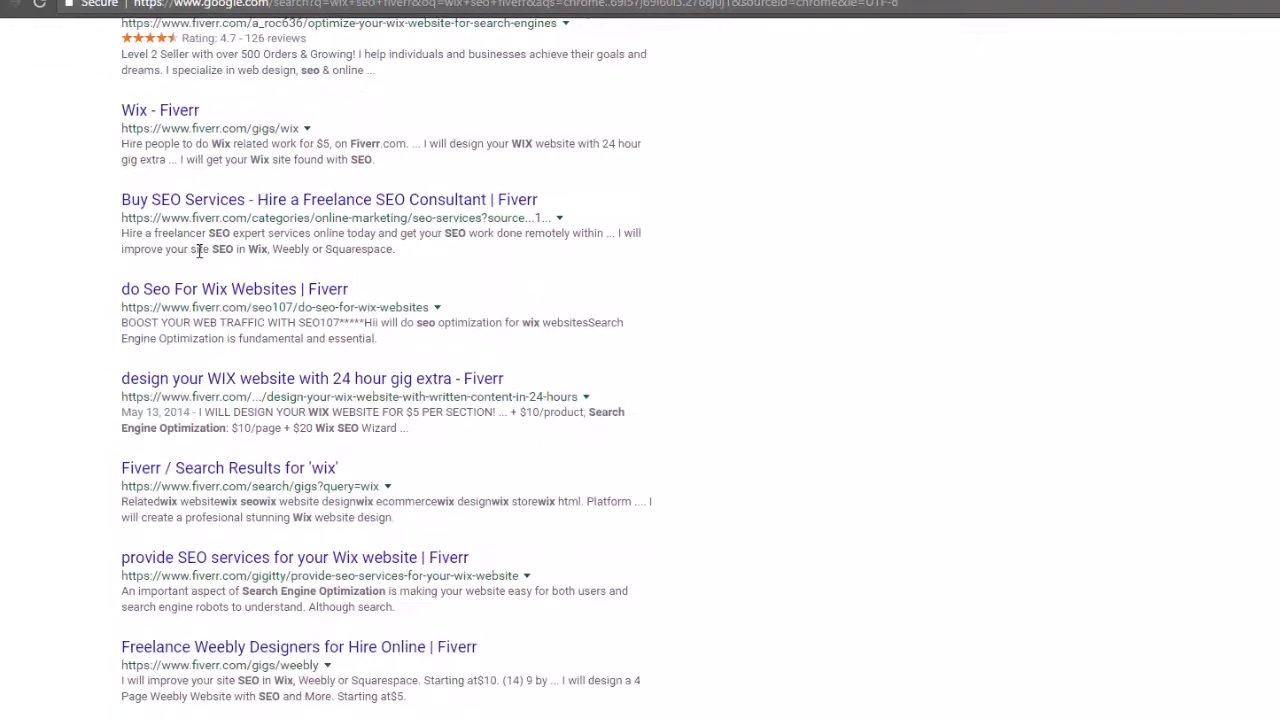
scroll(404, 231, "down", 1)
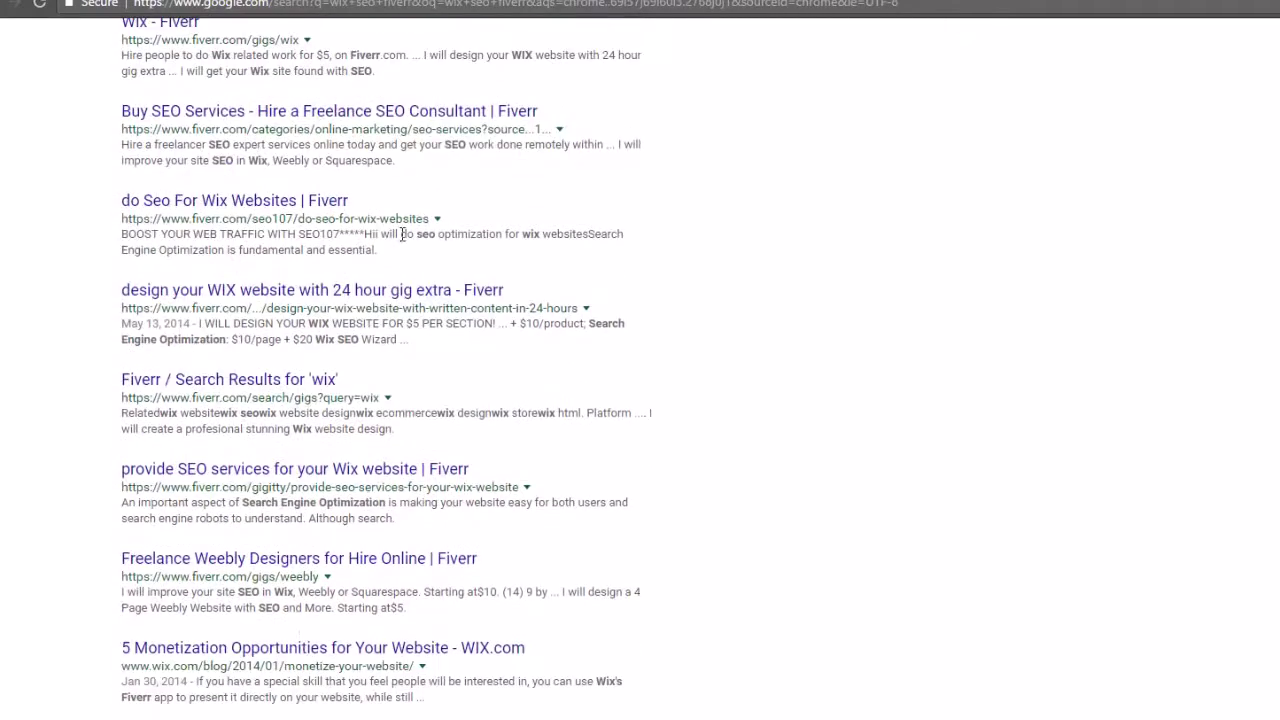
scroll(402, 234, "down", 1)
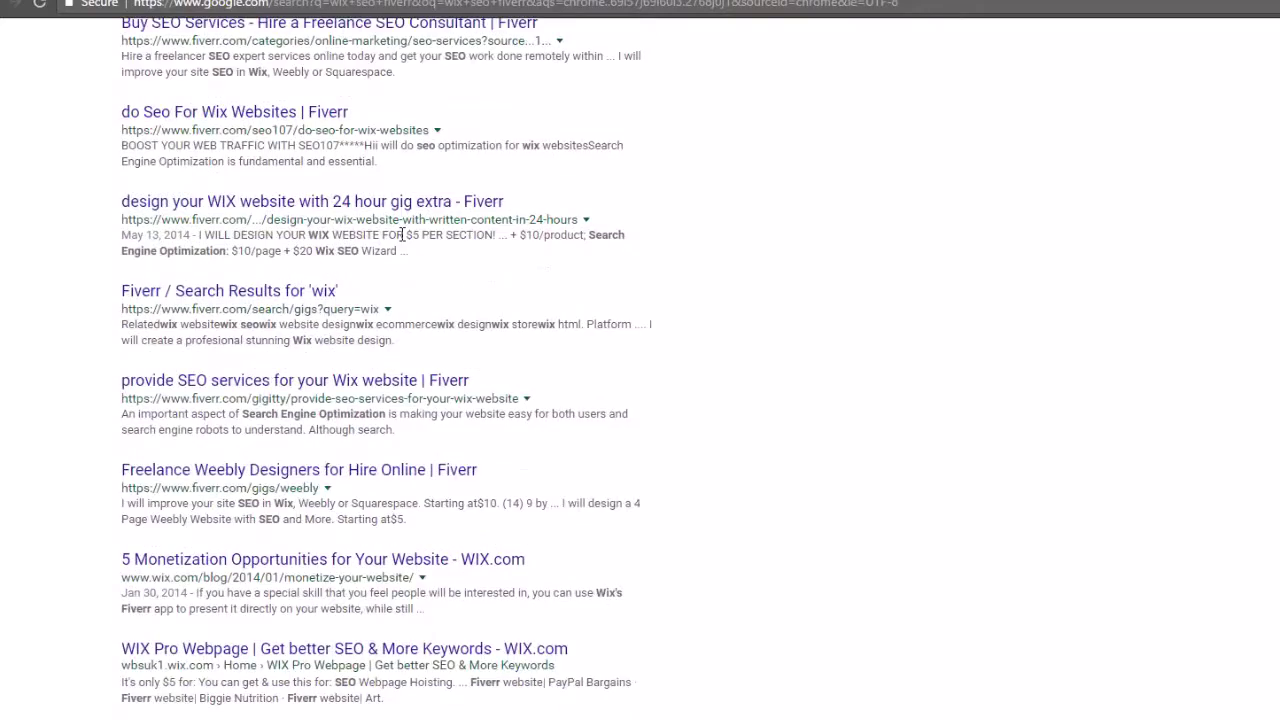
scroll(402, 234, "down", 1)
scroll(402, 234, "down", 1)
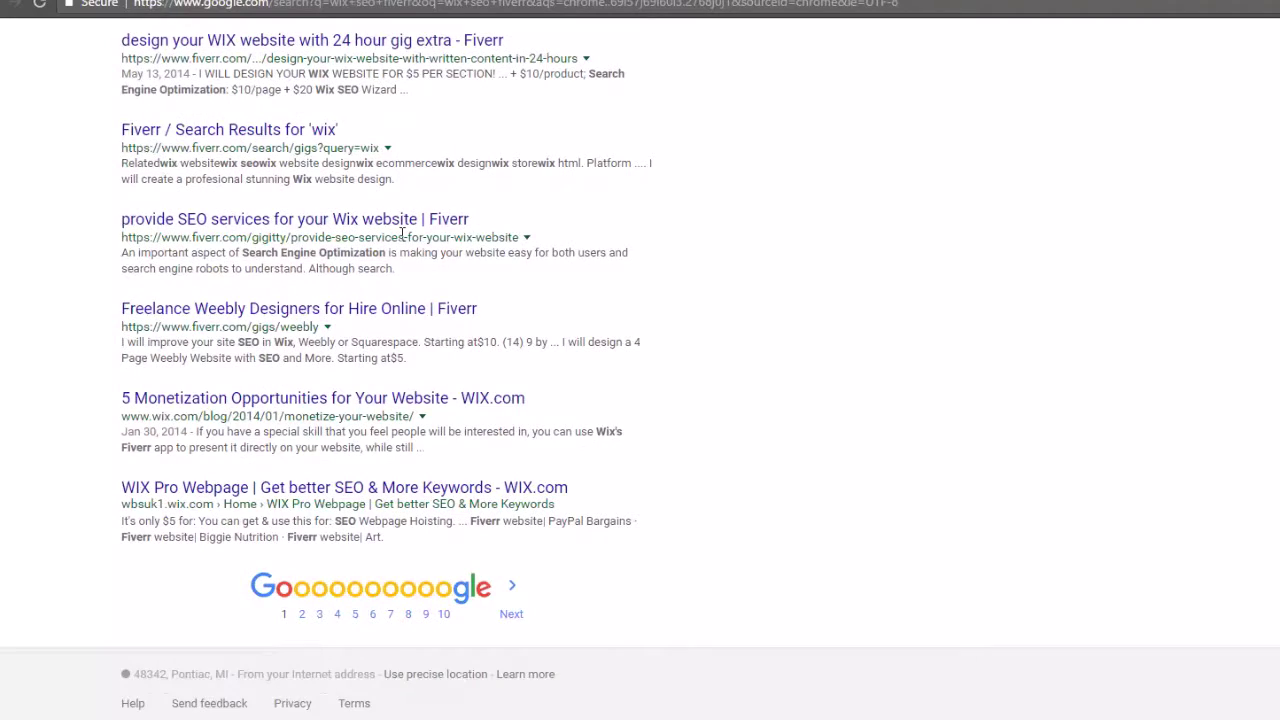
scroll(402, 234, "up", 5)
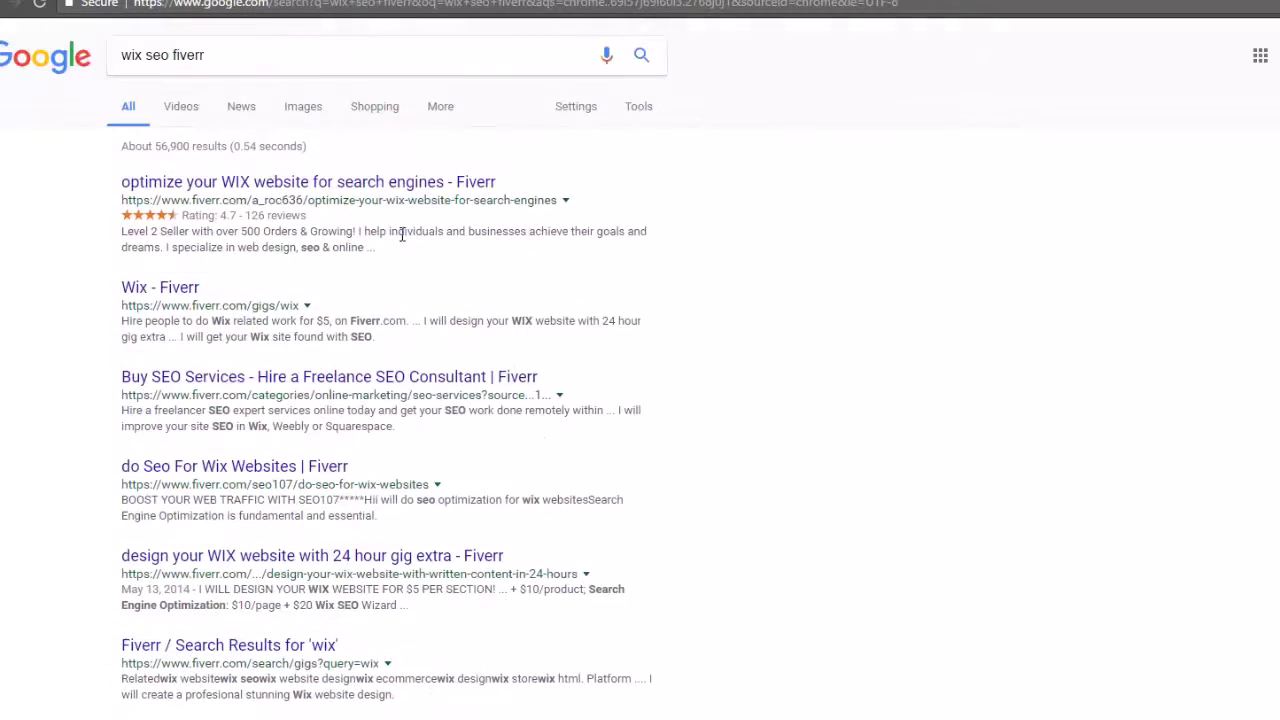
View the Fiverr gig "I will get your Wix site found with SEO" through the image results, and return to all results
left_click(309, 113)
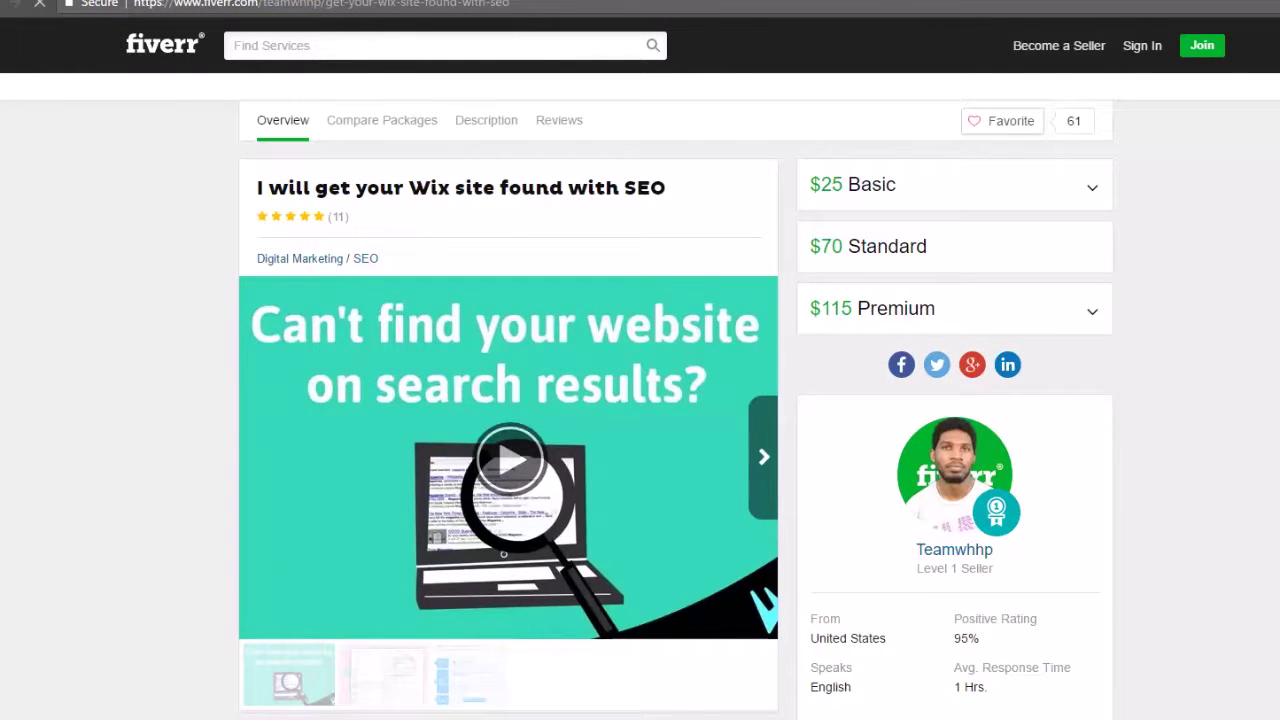
key("alt+Left")
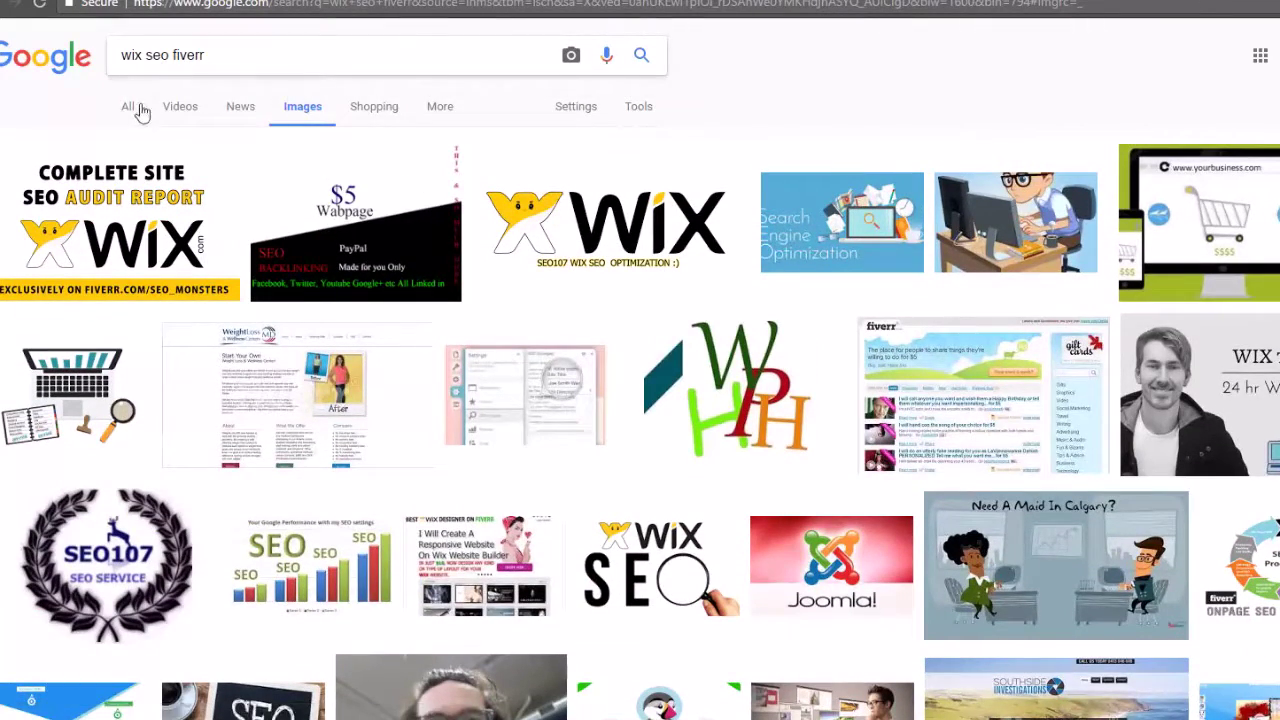
left_click(138, 107)
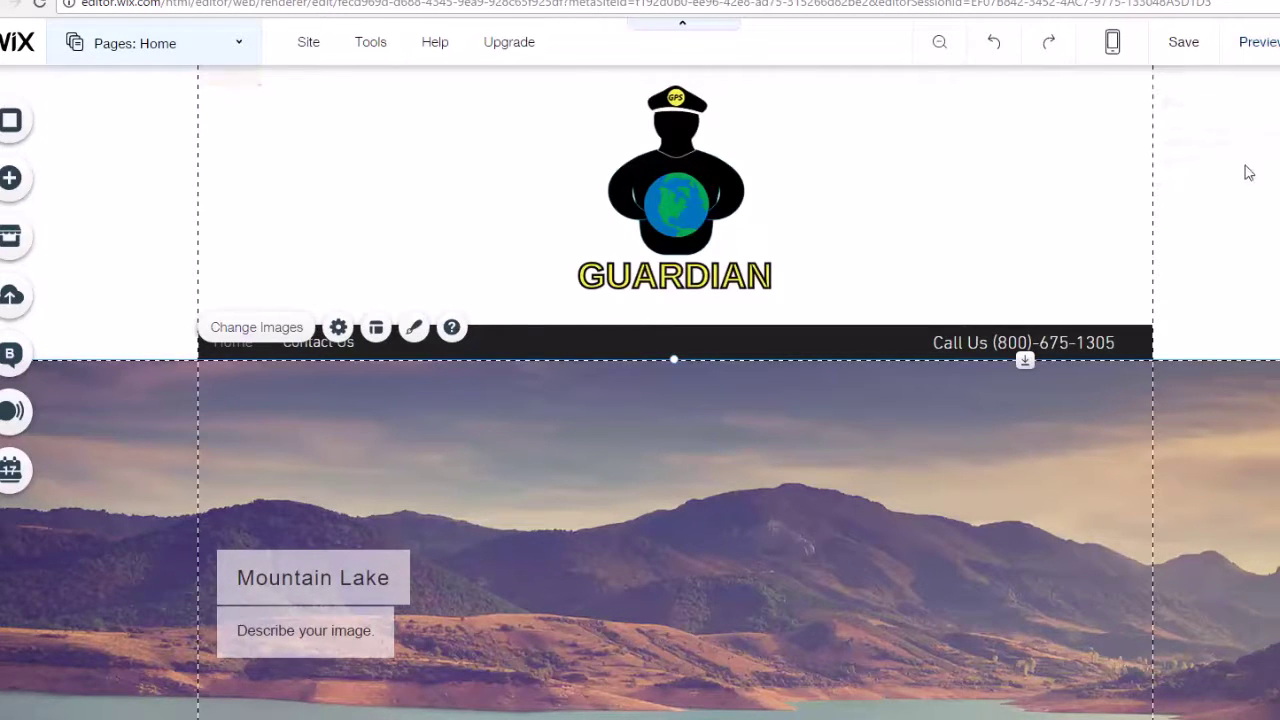
In the Wix editor, open the image organizer of the home page's slide deck strip and activate the first image's alt text title
scroll(1245, 172, "down", 3)
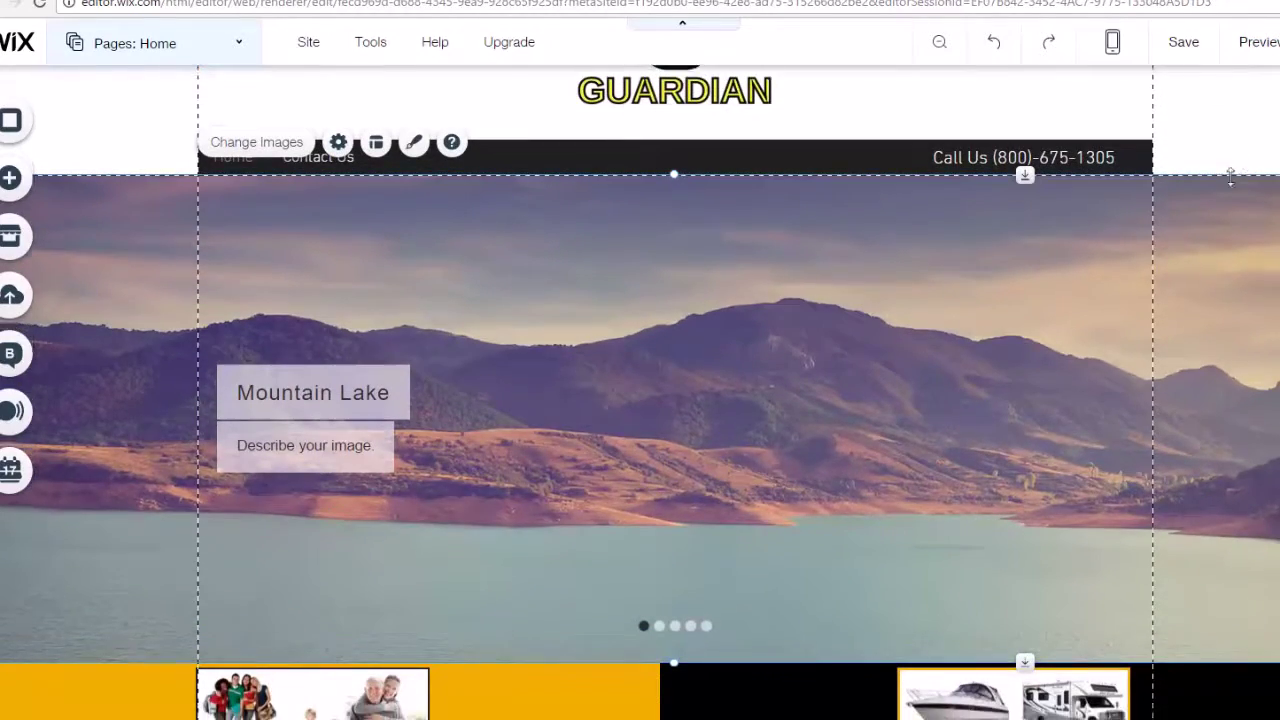
scroll(1231, 177, "down", 1)
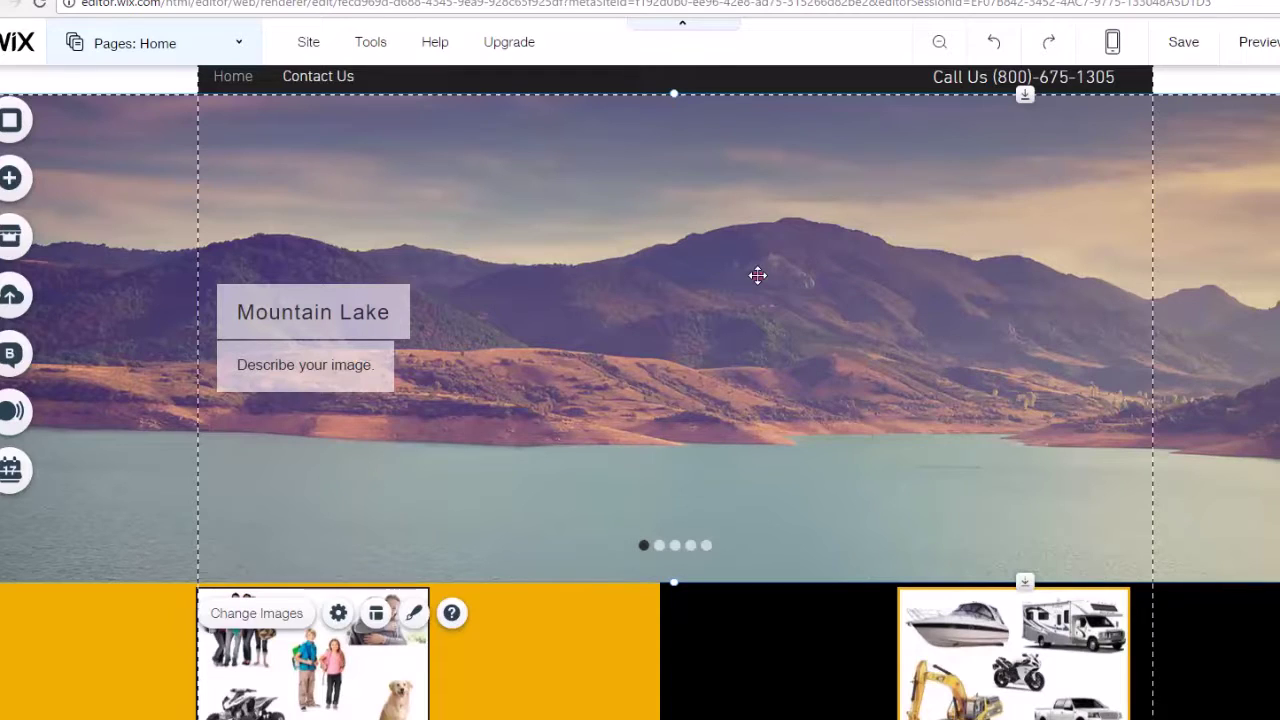
mouse_move(757, 275)
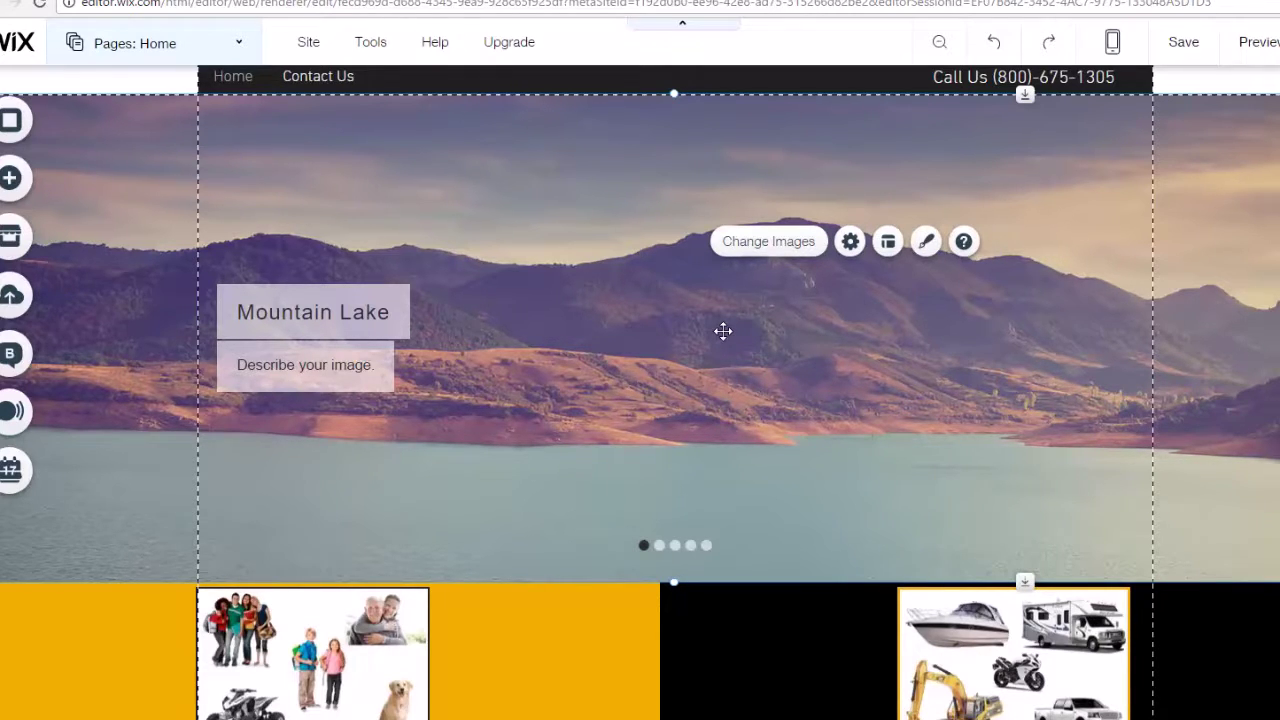
left_click(849, 241)
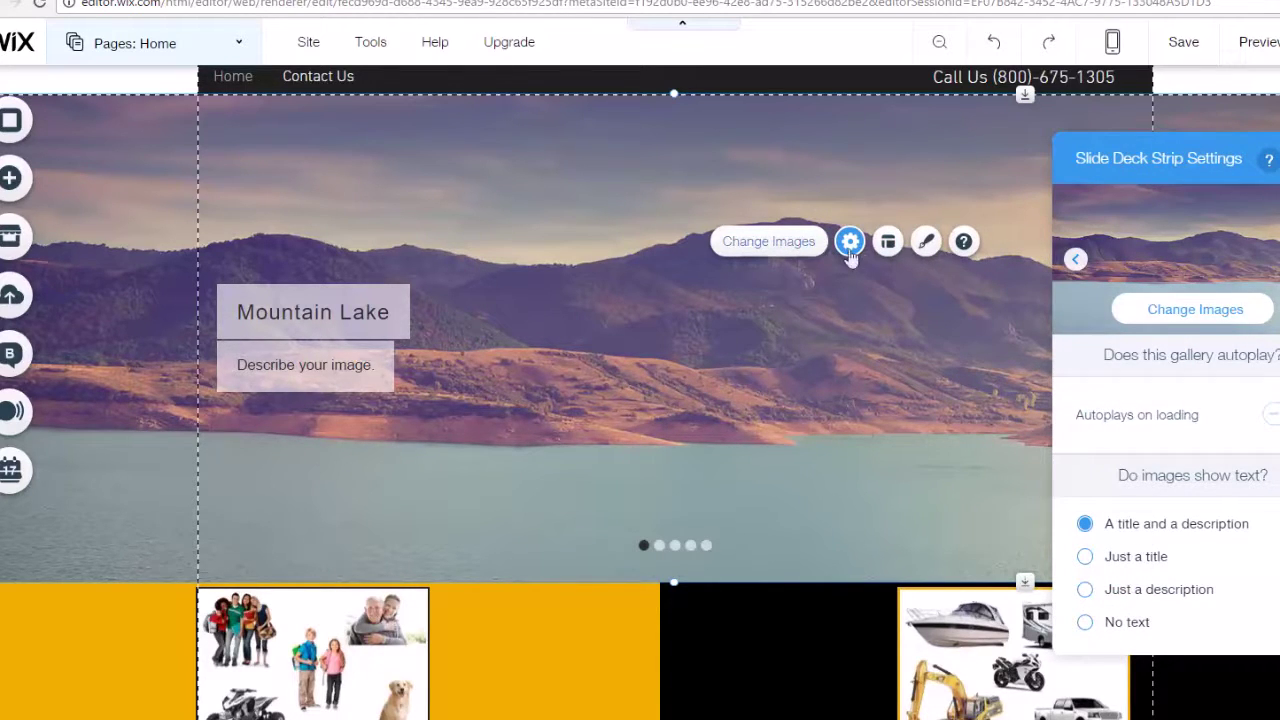
left_click(1186, 307)
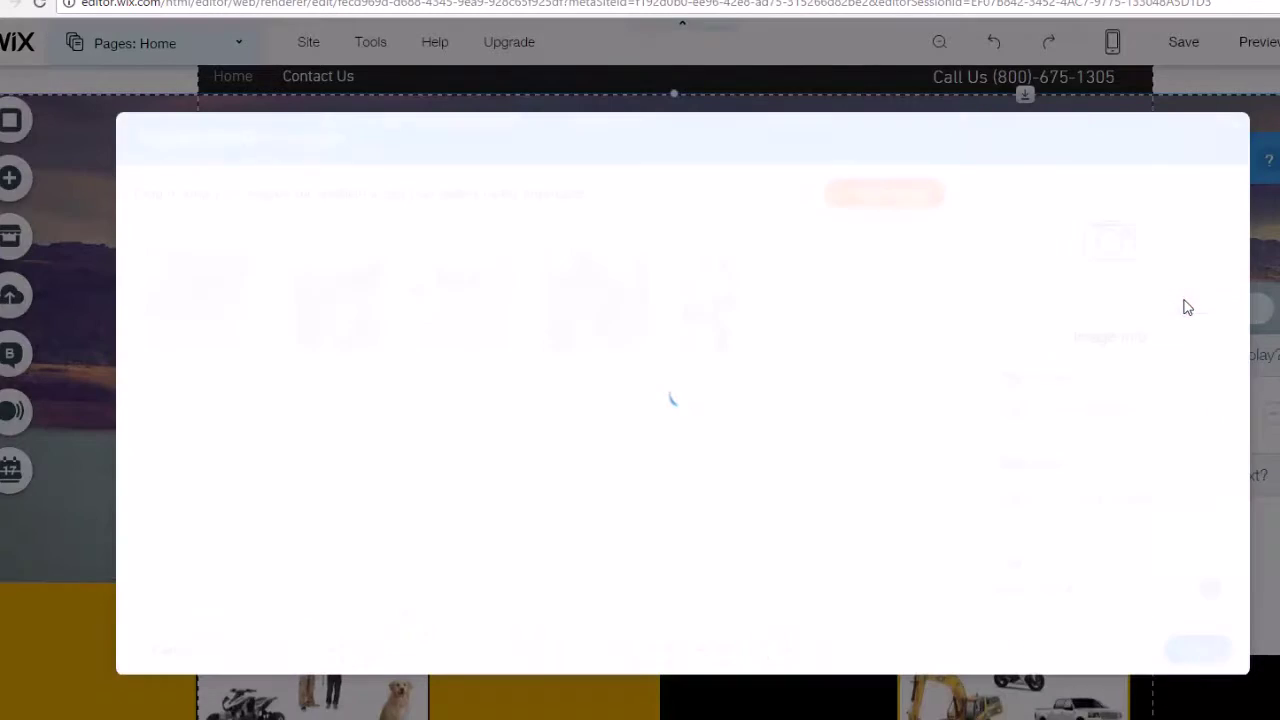
left_click(192, 300)
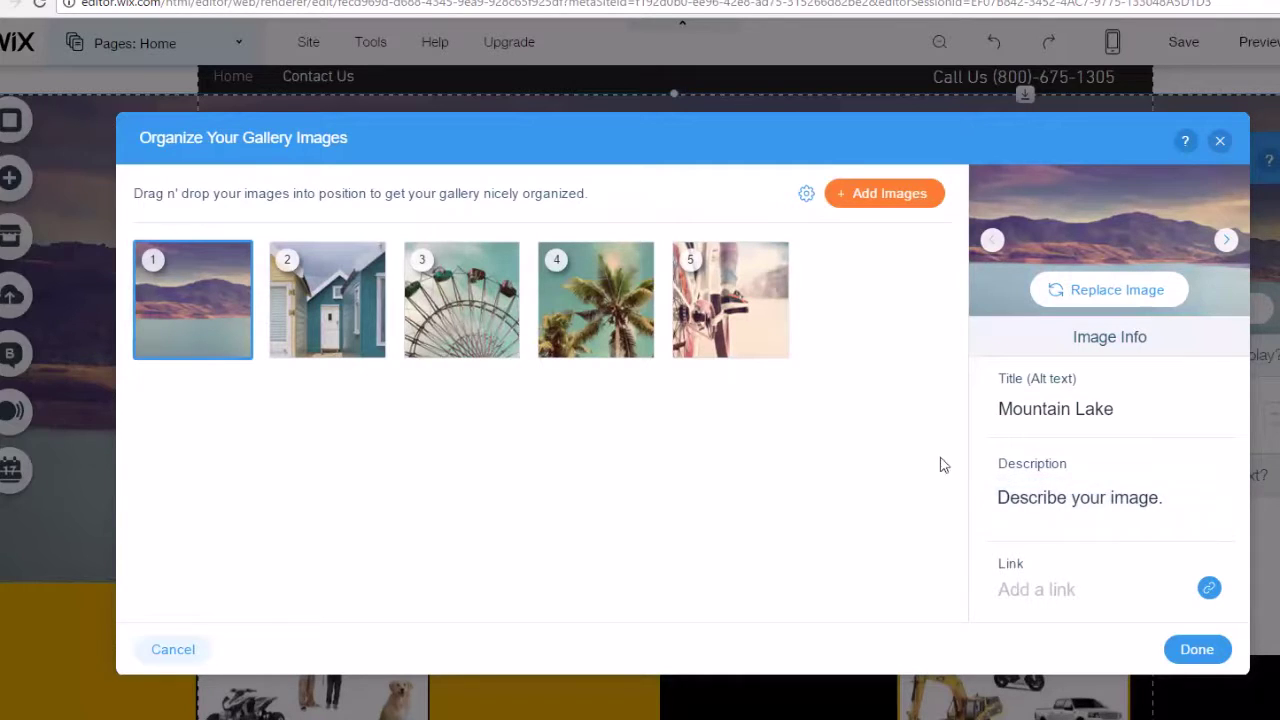
left_click(1075, 407)
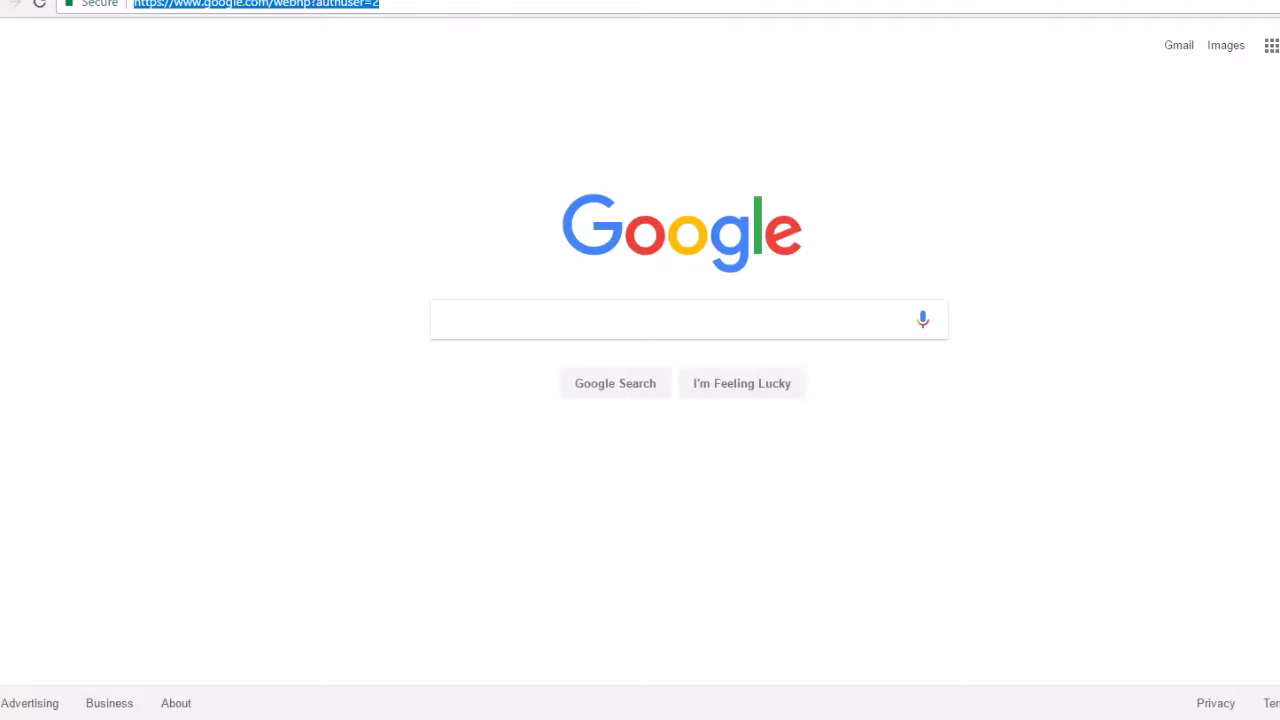
Search Google for "keyword planner" and open the Keyword Planner in Google AdWords
type("keyword planner")
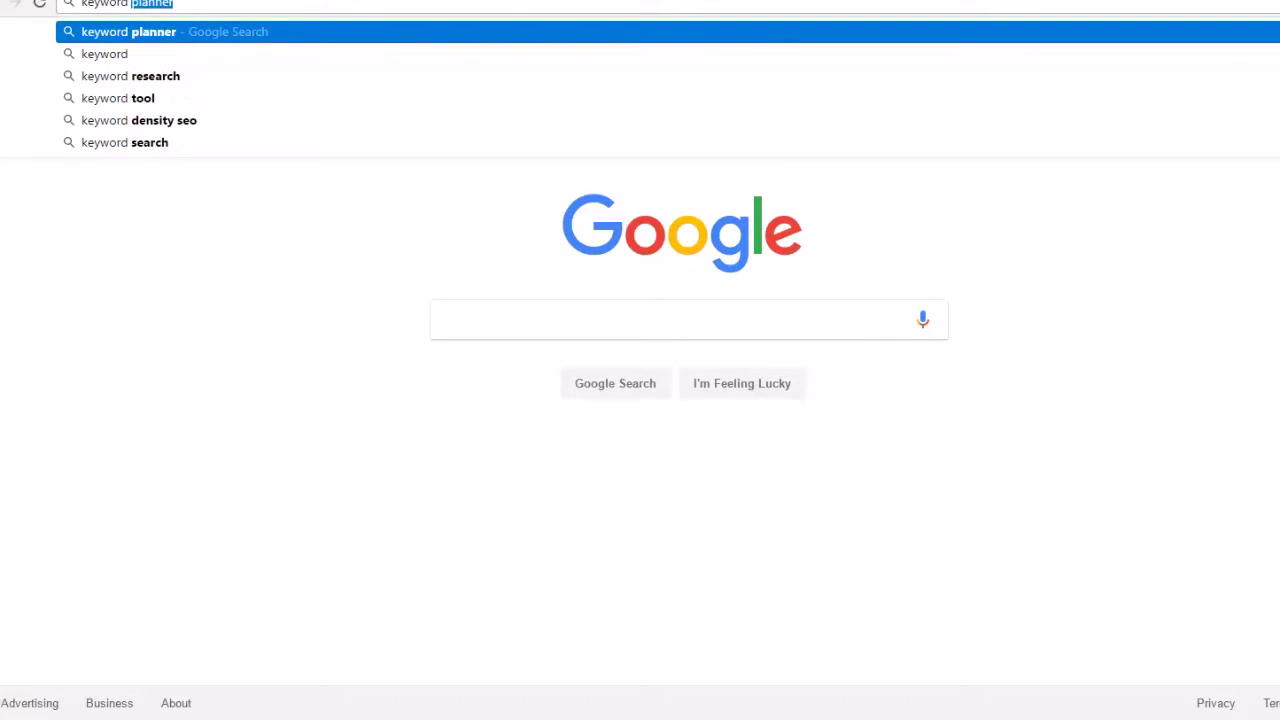
key("Return")
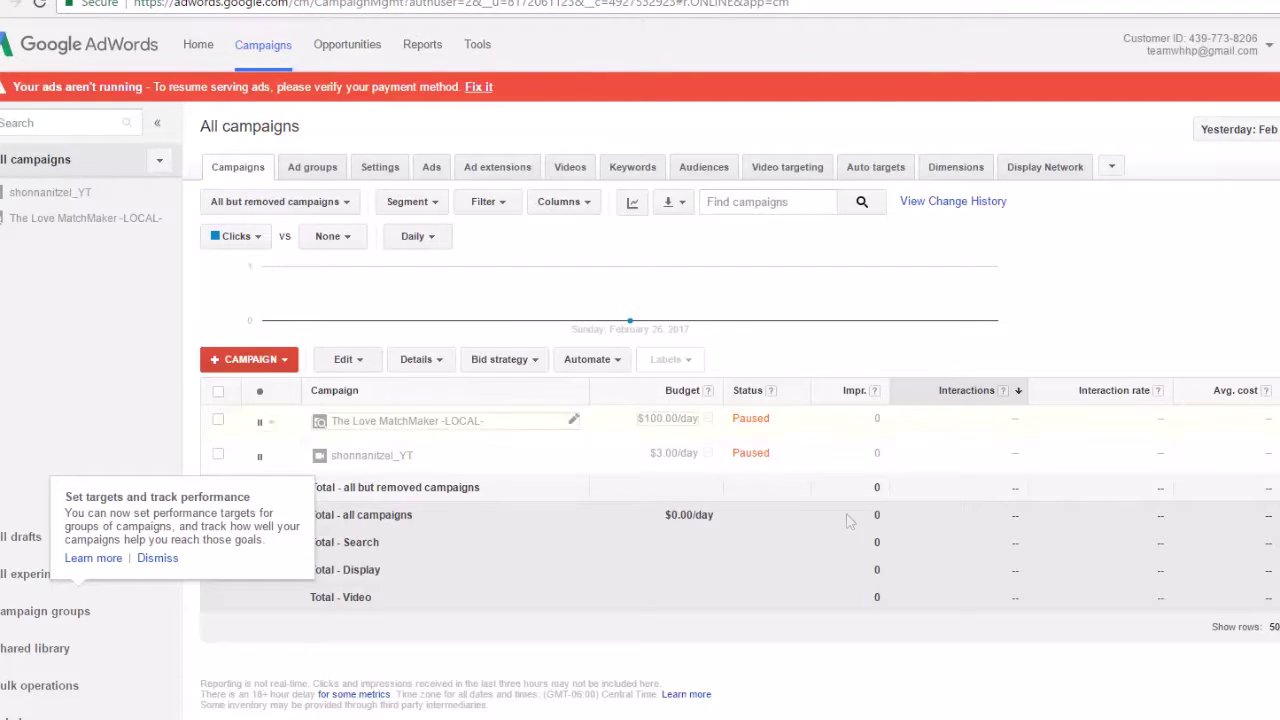
left_click(488, 45)
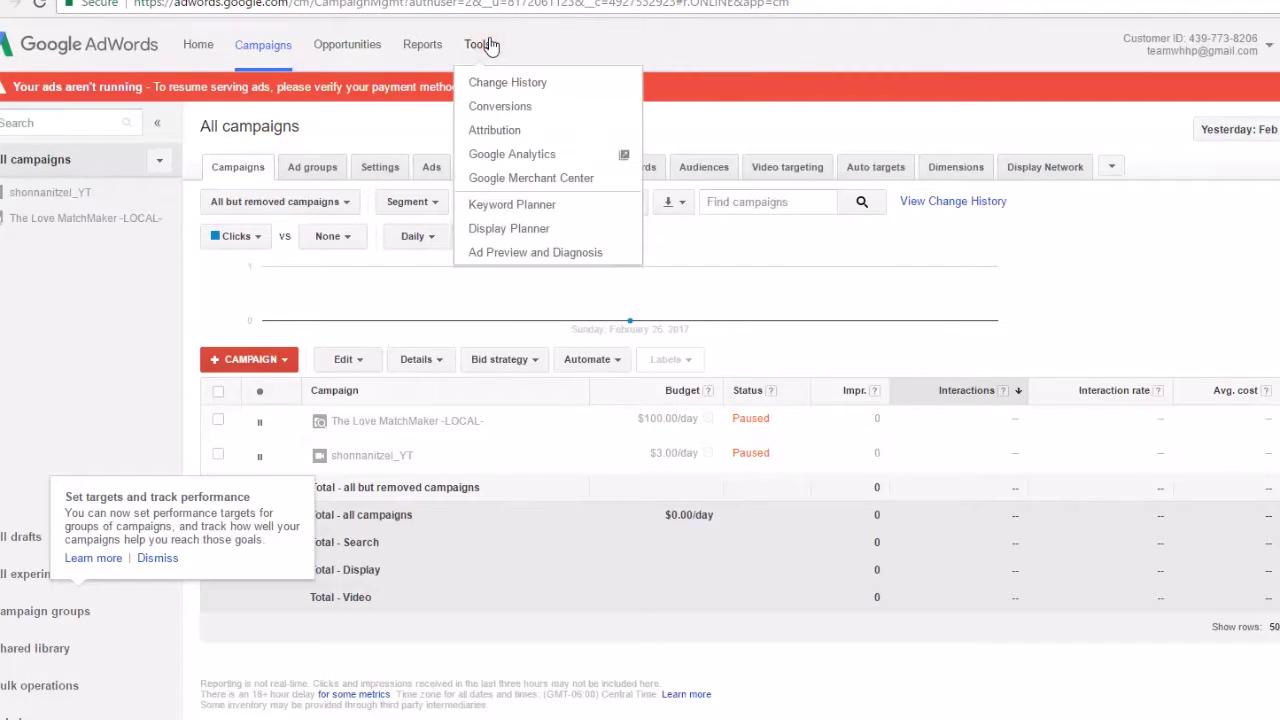
left_click(514, 205)
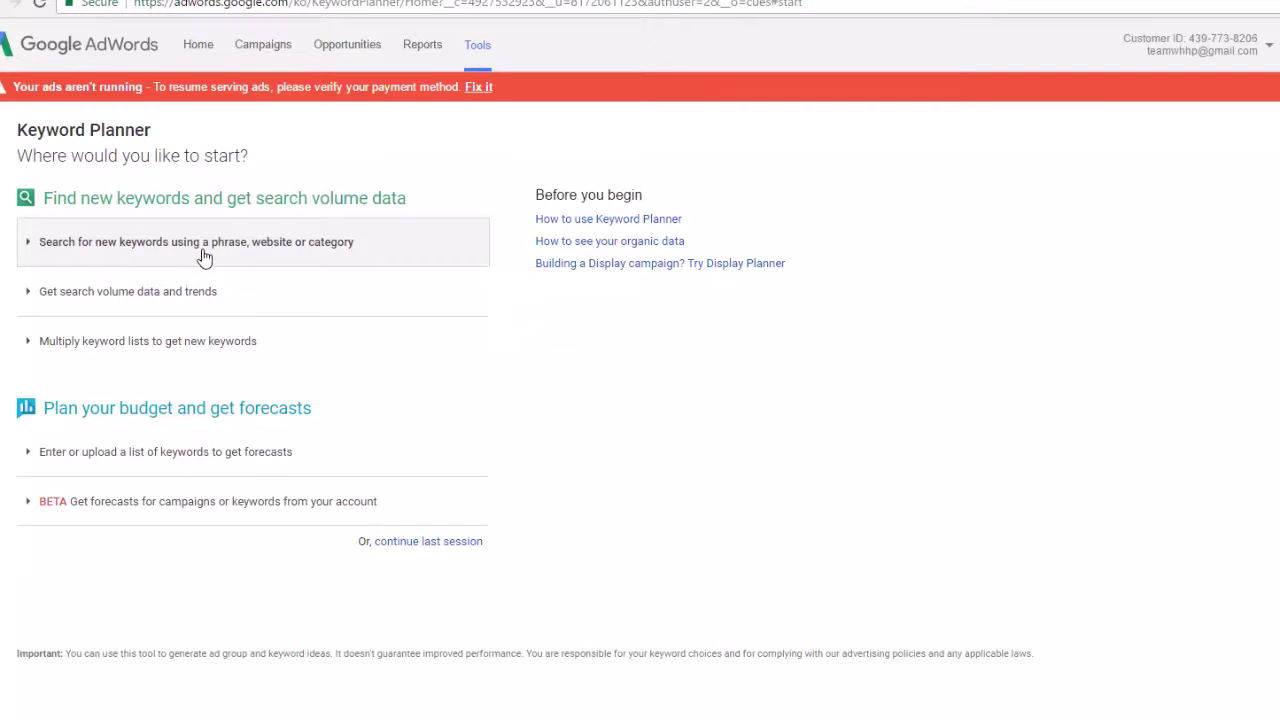
Get new keyword ideas for the product or service terms "moutains, travel, travlel agency, travel location"
left_click(203, 257)
left_click(189, 332)
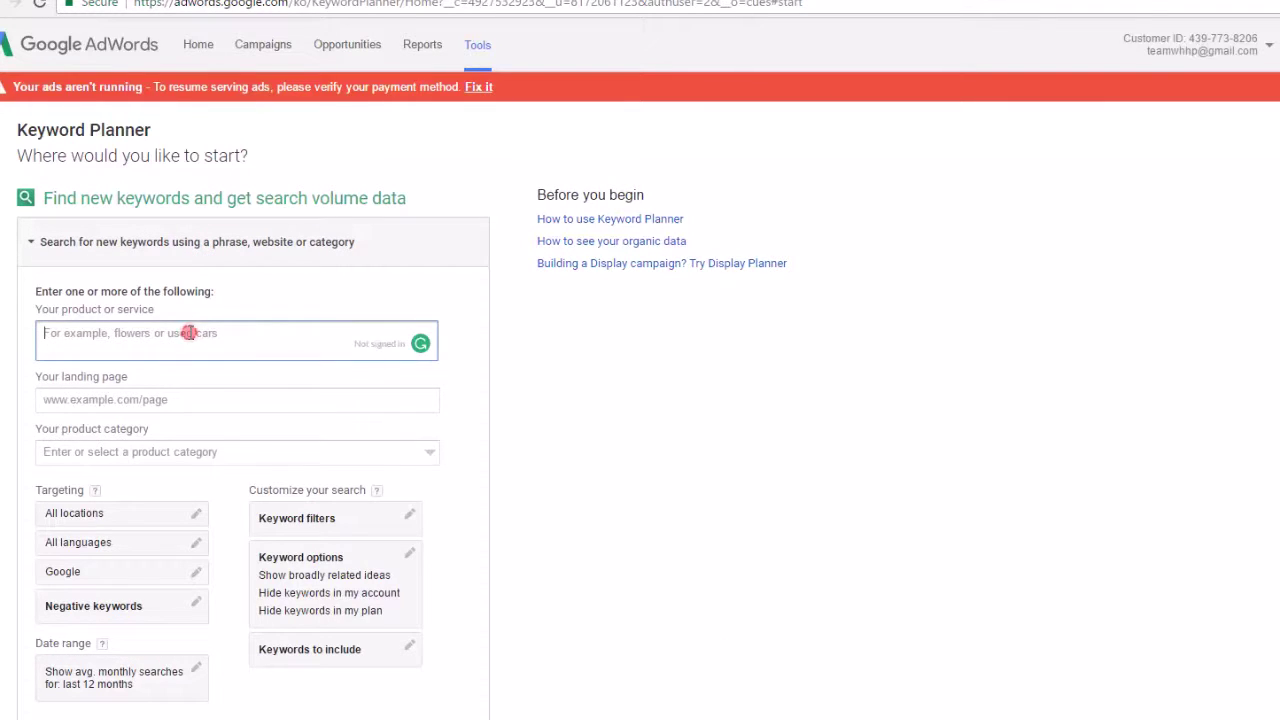
scroll(191, 337, "down", 2)
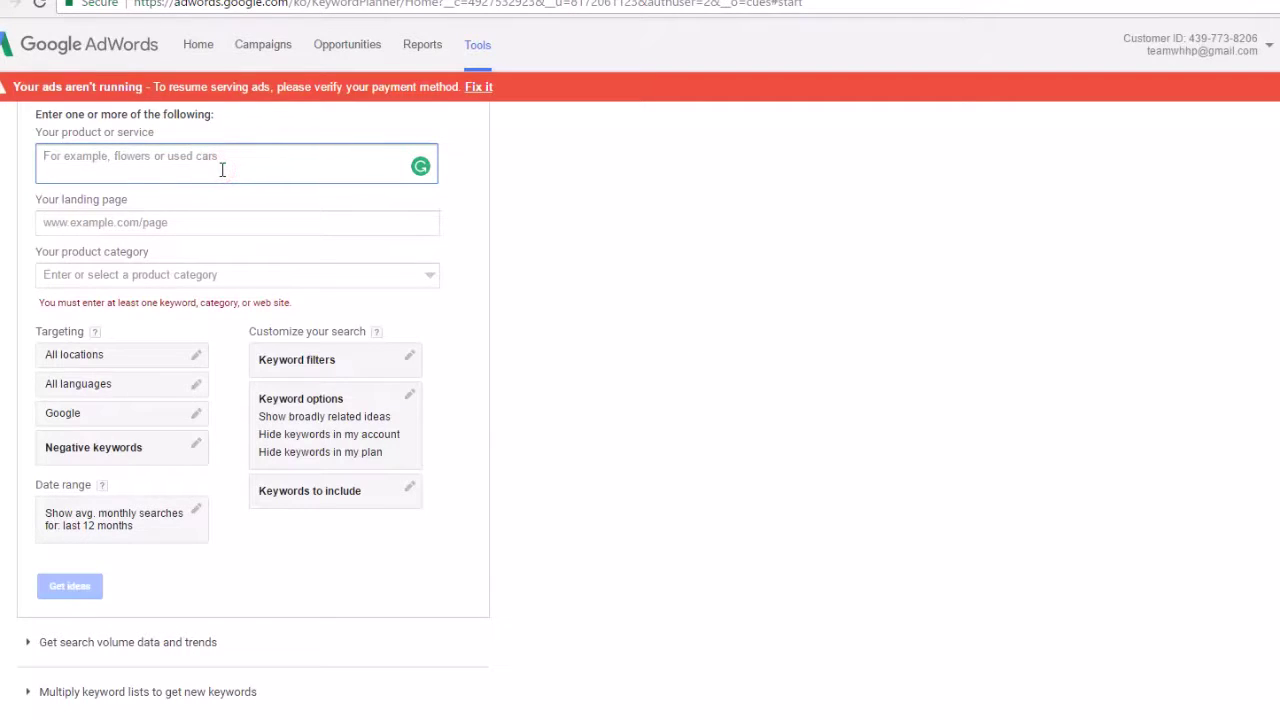
left_click(222, 170)
type("moutains,")
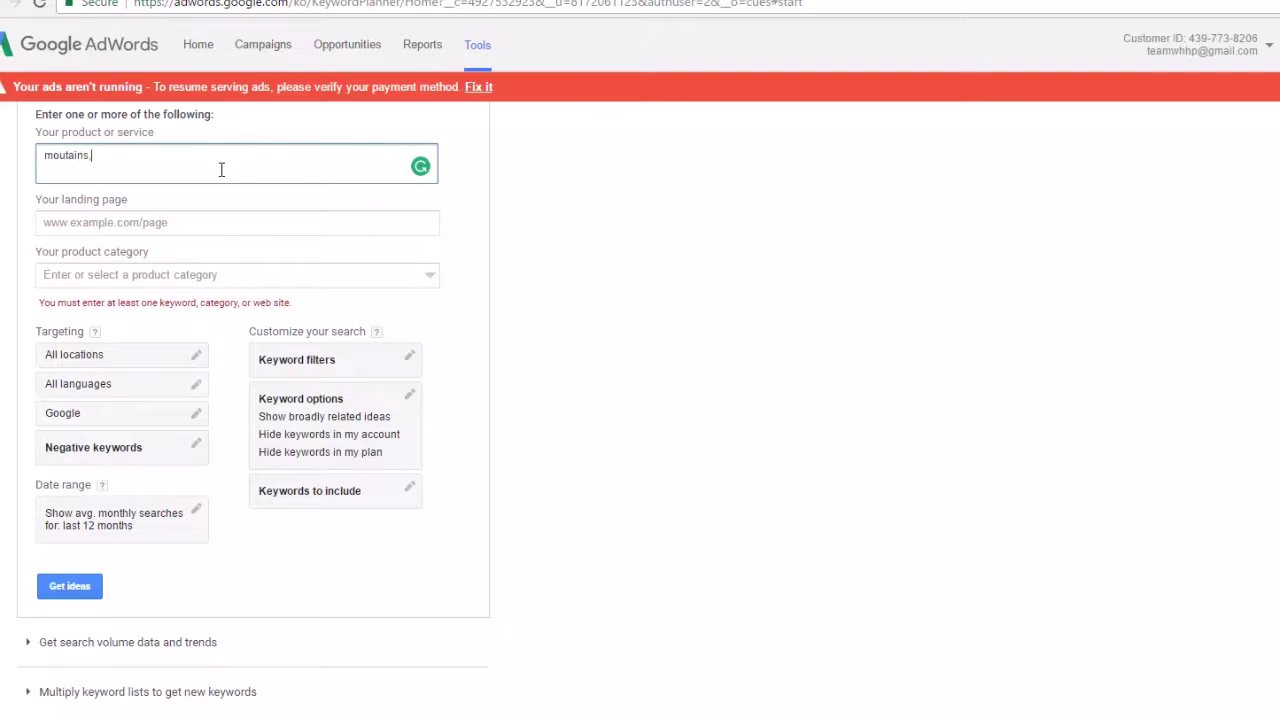
type(" travel, travlel agency, travel location")
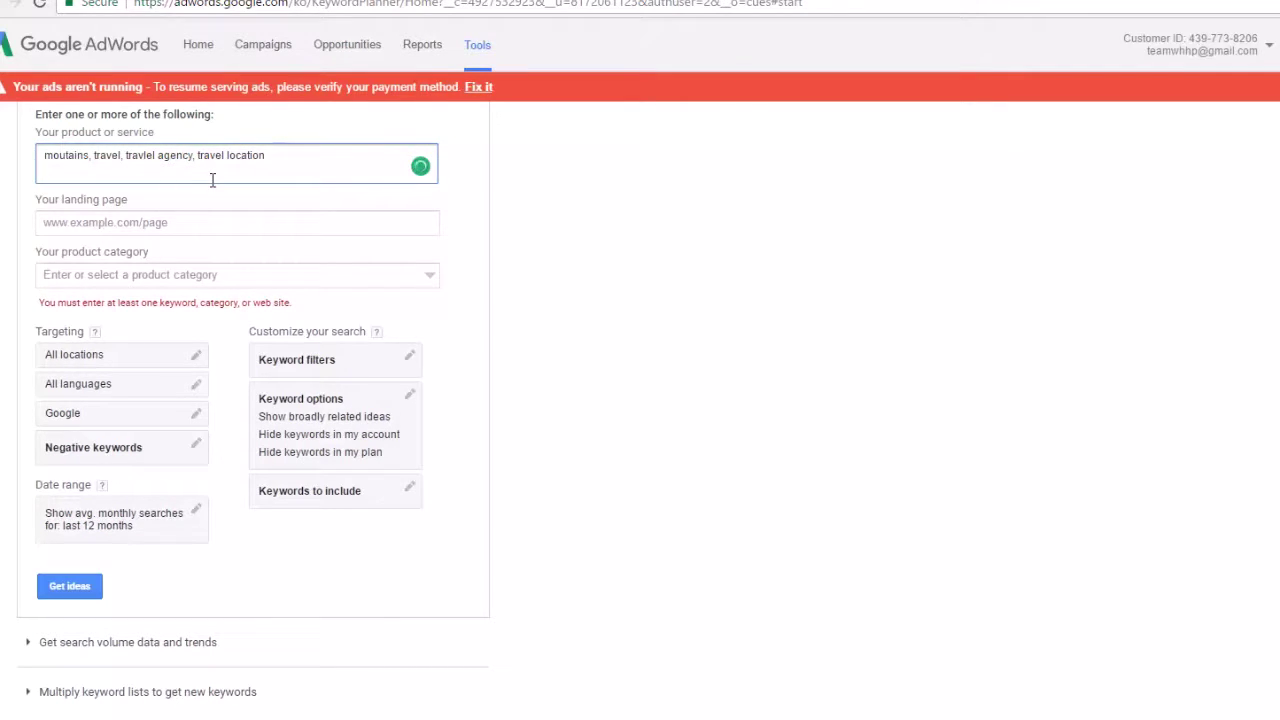
scroll(232, 222, "down", 2)
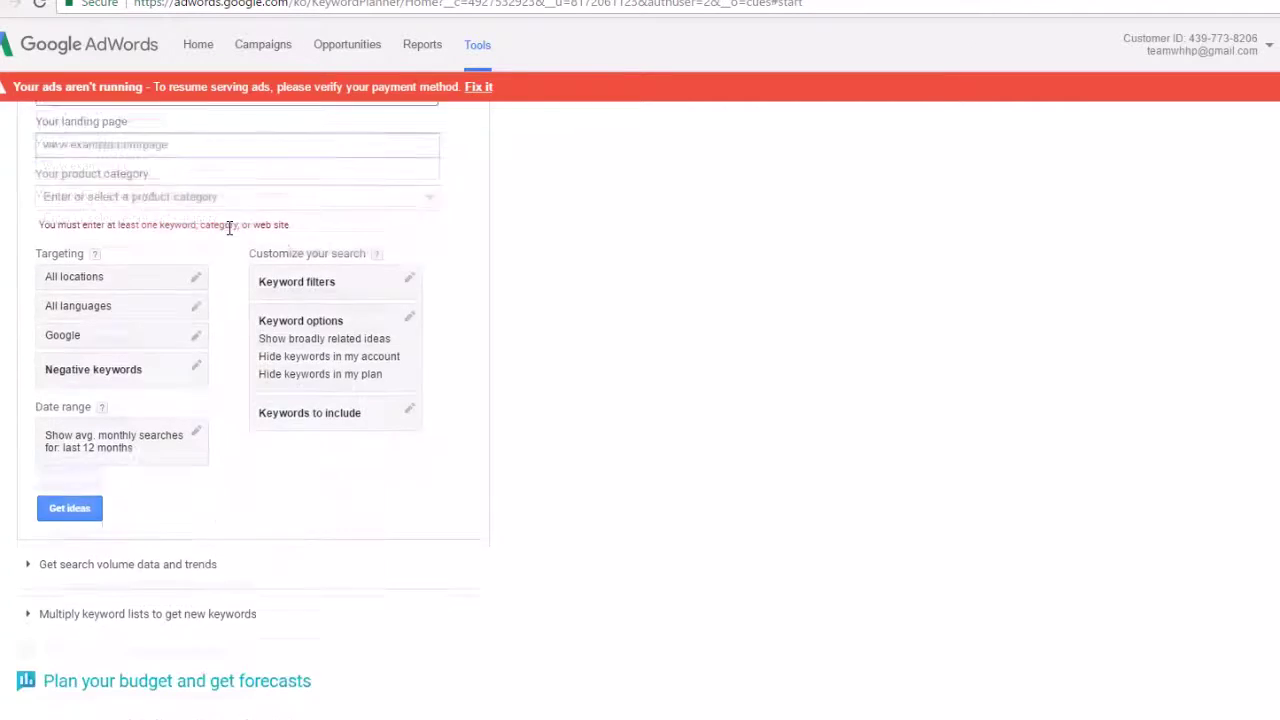
left_click(87, 401)
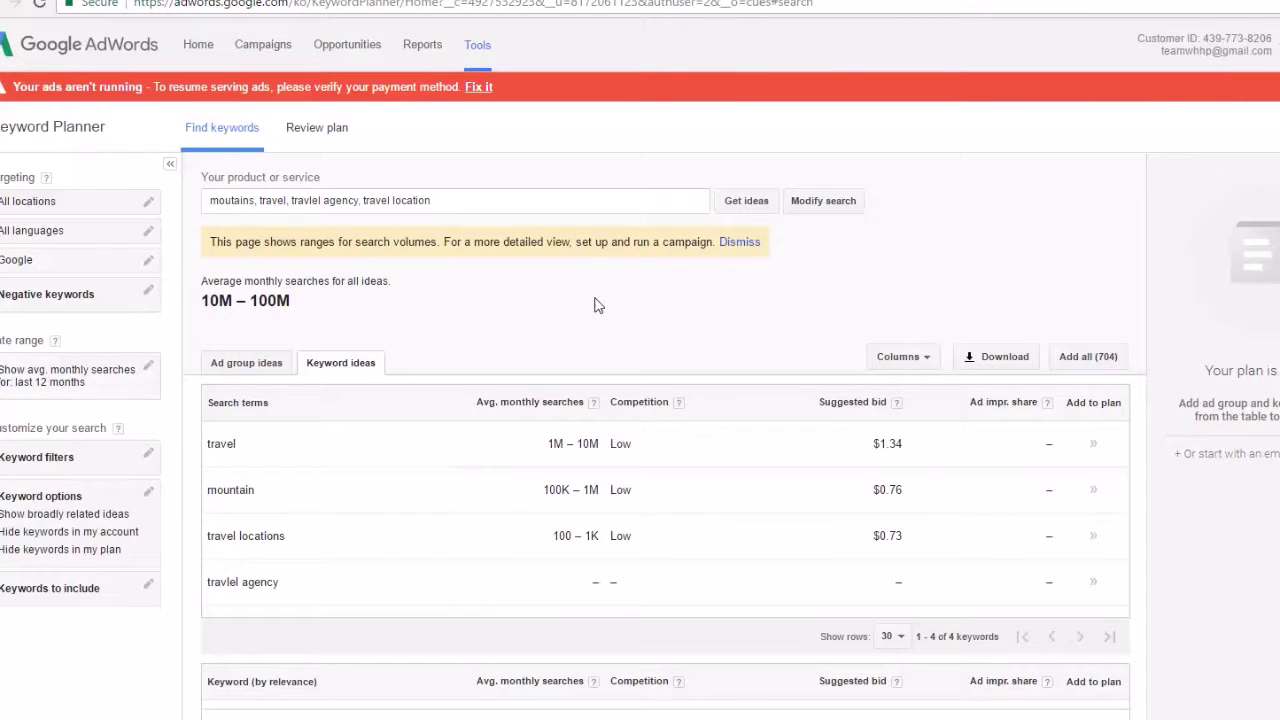
Review the keyword ideas by relevance and copy the keyword "travel agency"
scroll(595, 305, "down", 4)
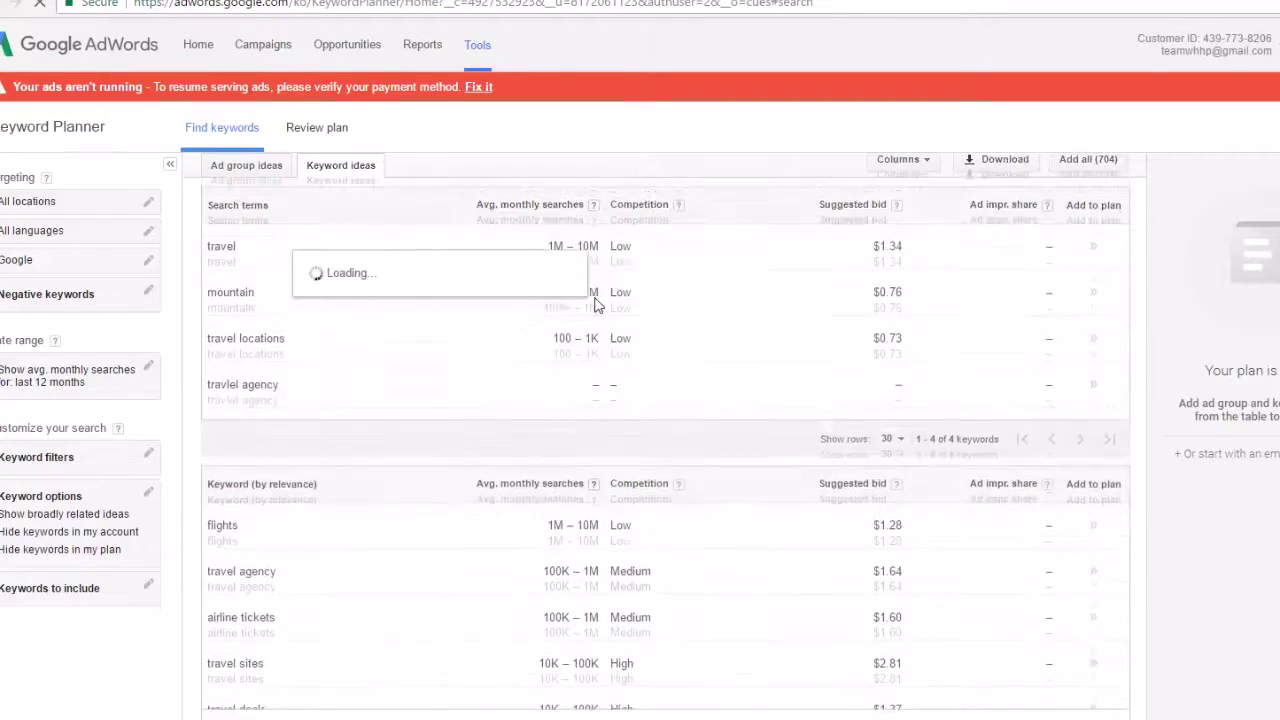
scroll(595, 305, "down", 2)
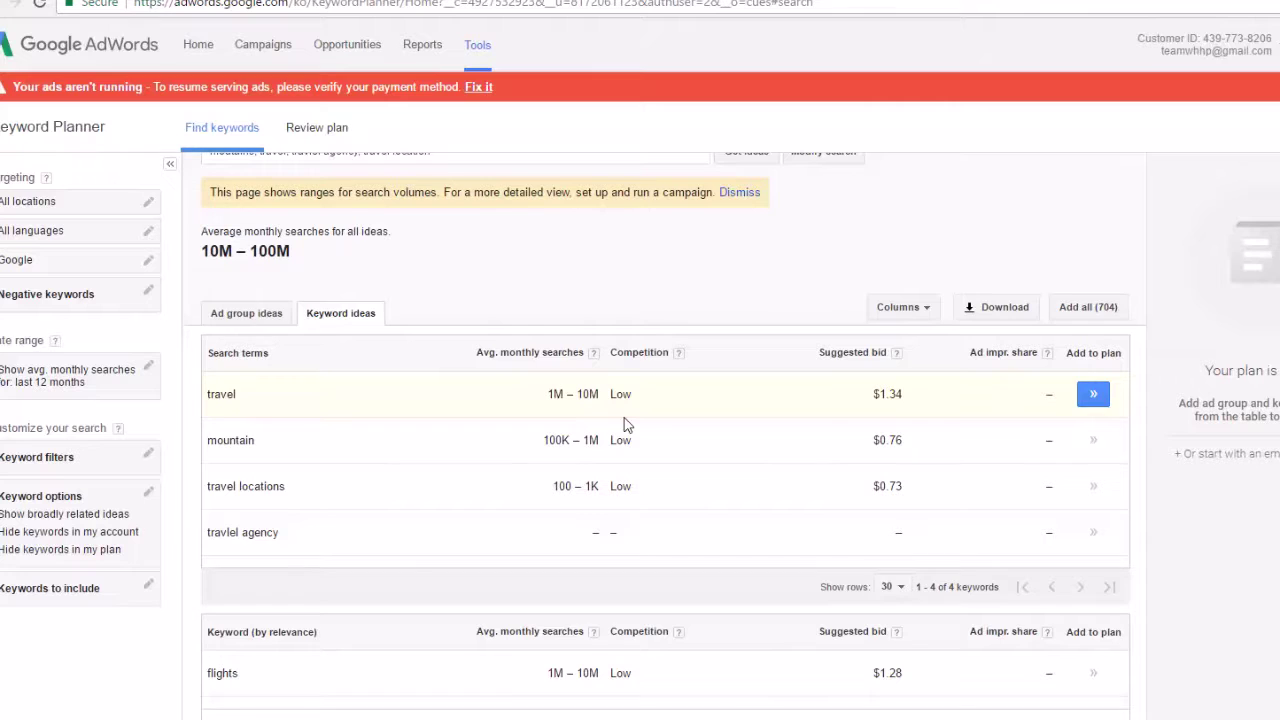
scroll(625, 425, "down", 5)
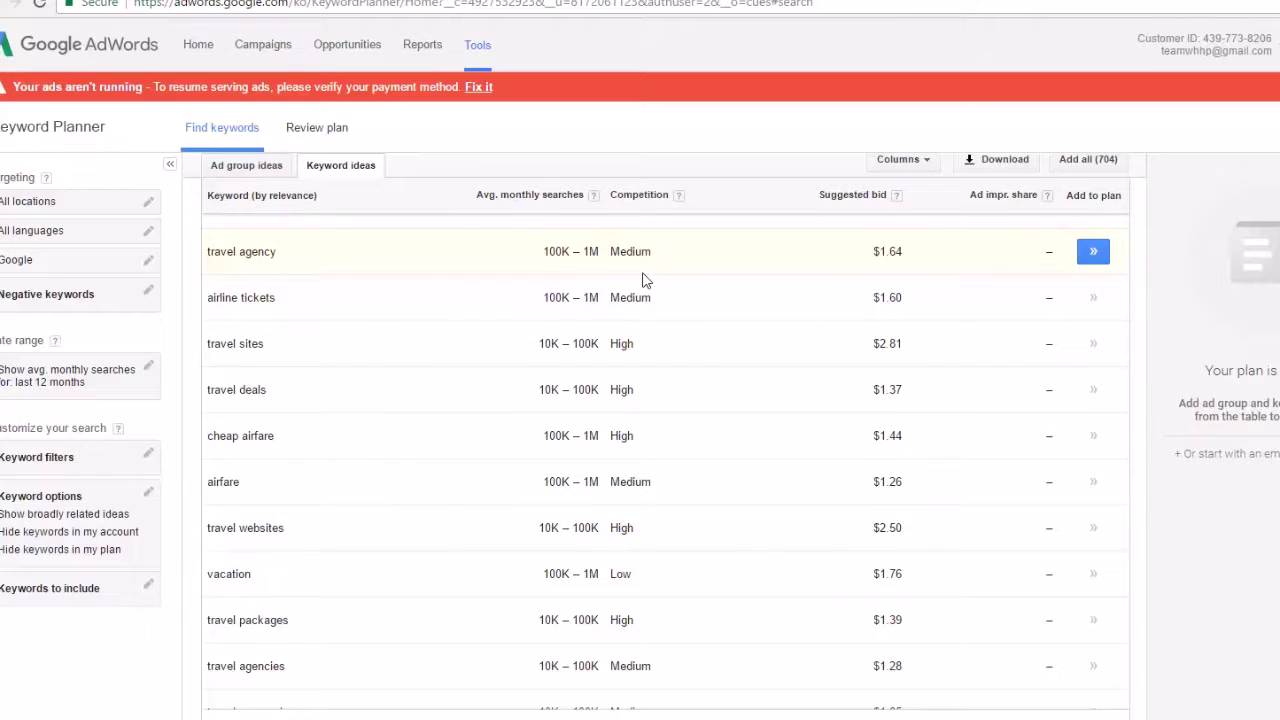
left_click(208, 251)
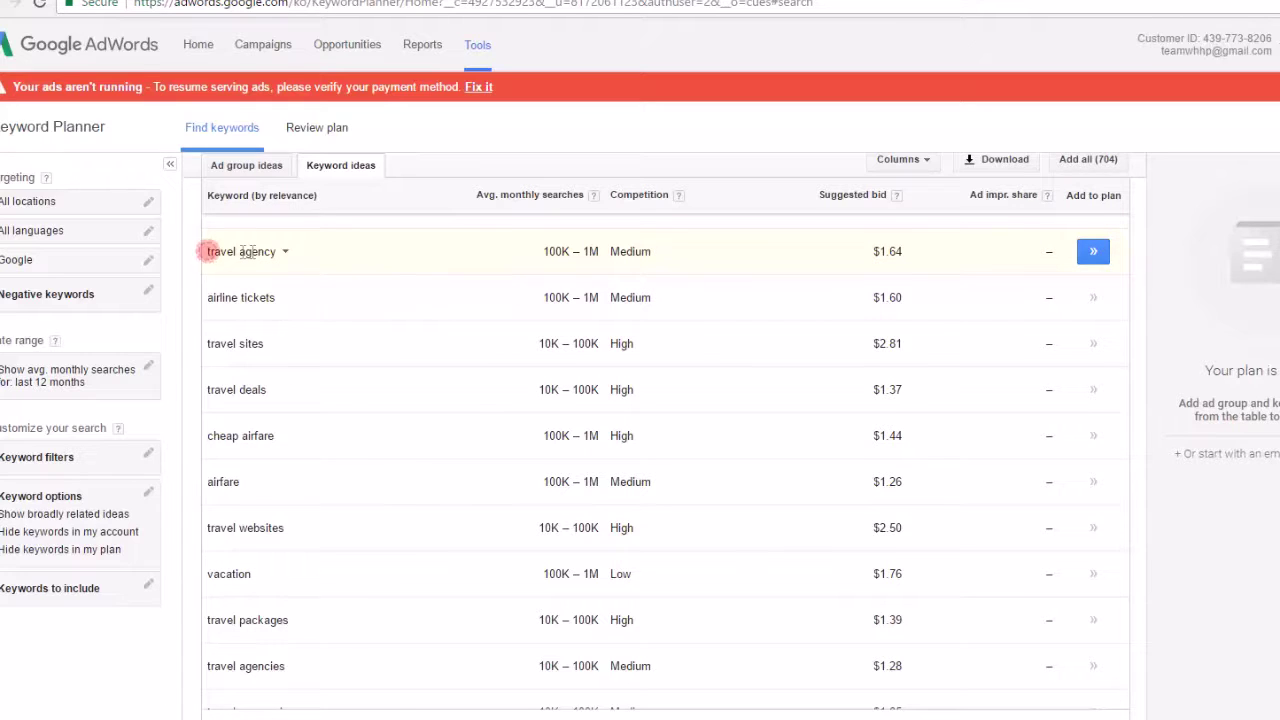
left_click(275, 253)
left_click_drag(275, 252, 206, 251)
key("ctrl+c")
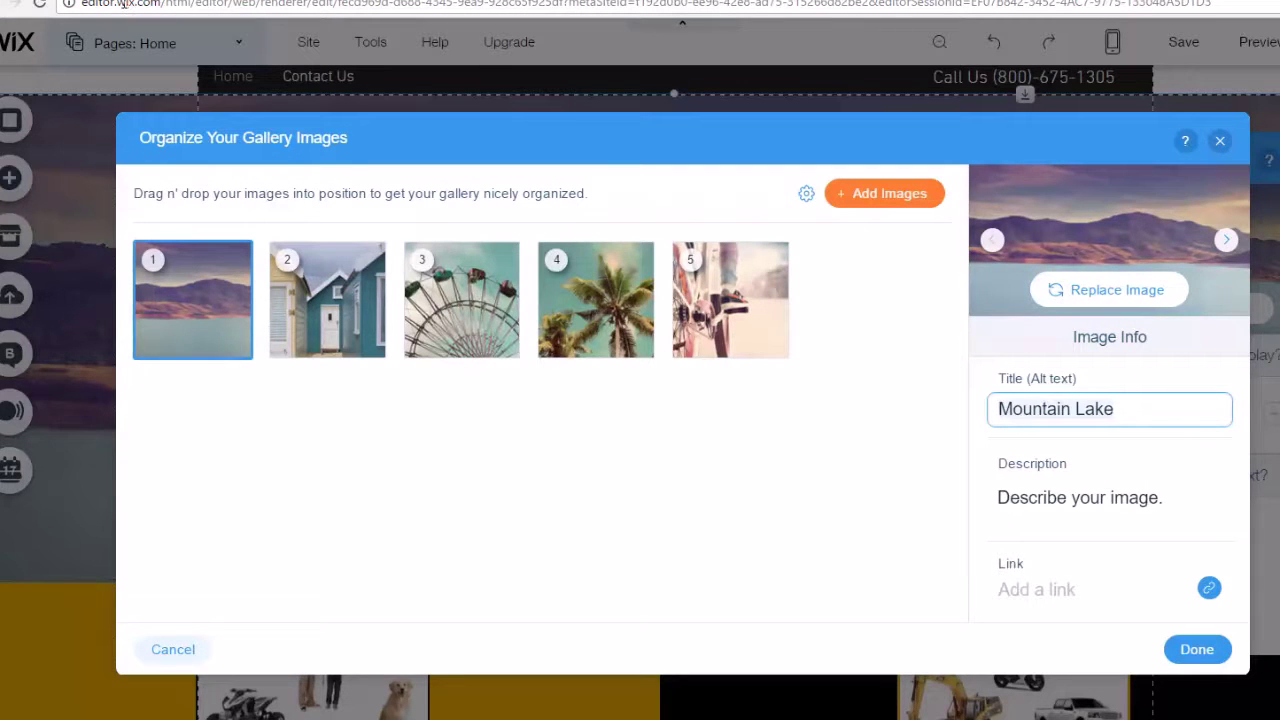
Replace the first gallery image's alt text title with the copied keyword "travel agency" followed by a comma
triple_click(1130, 405)
right_click(1130, 410)
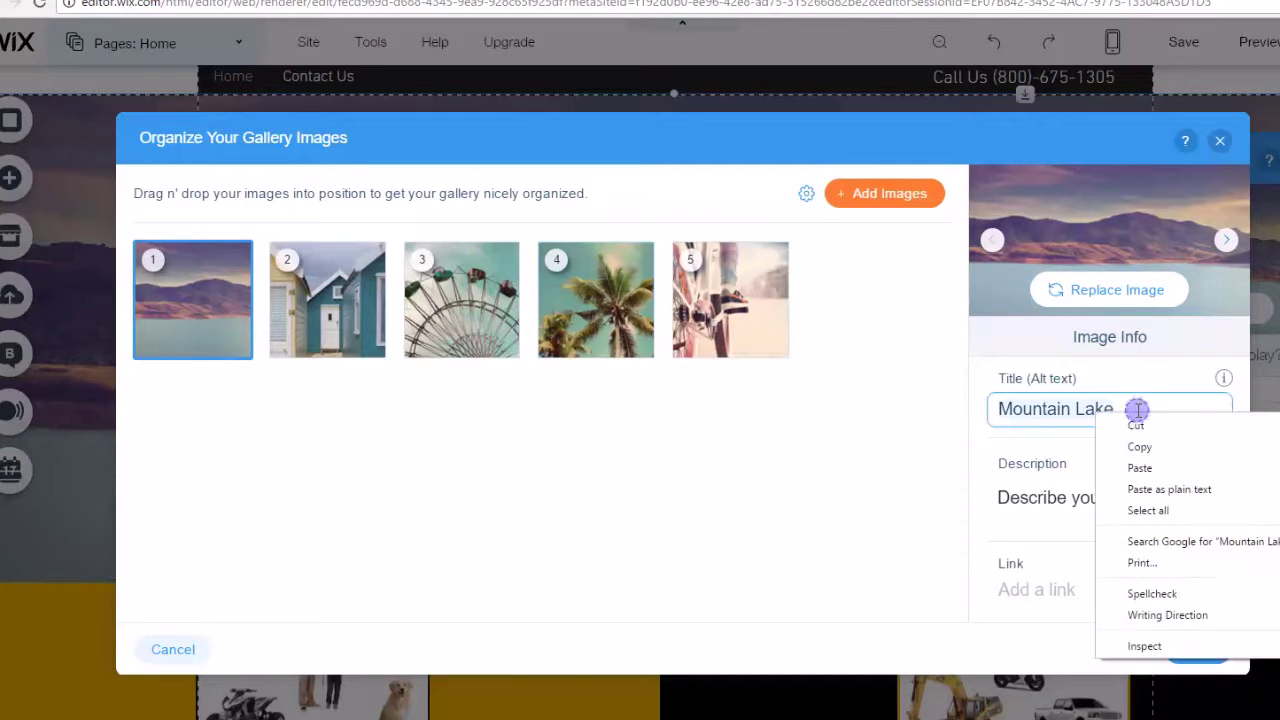
left_click(1145, 468)
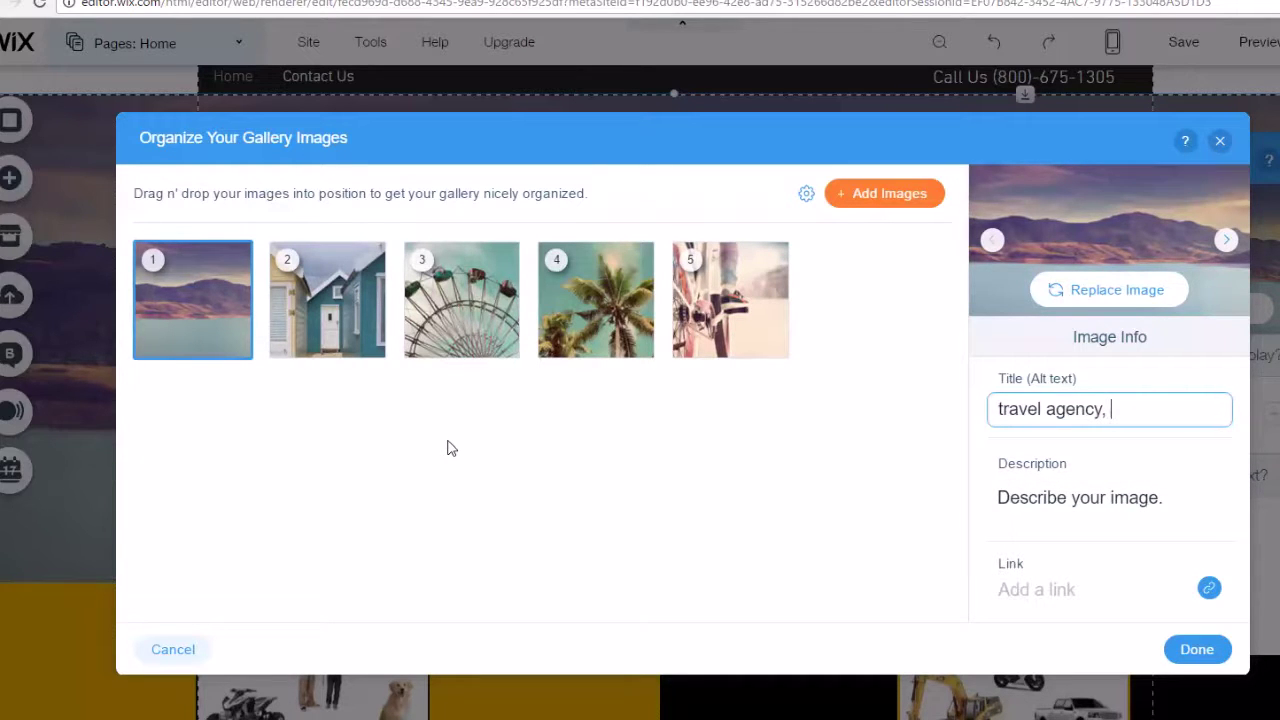
Switch to Keyword Planner and copy the keyword "airline tickets" from the keyword ideas
key("ctrl+Tab")
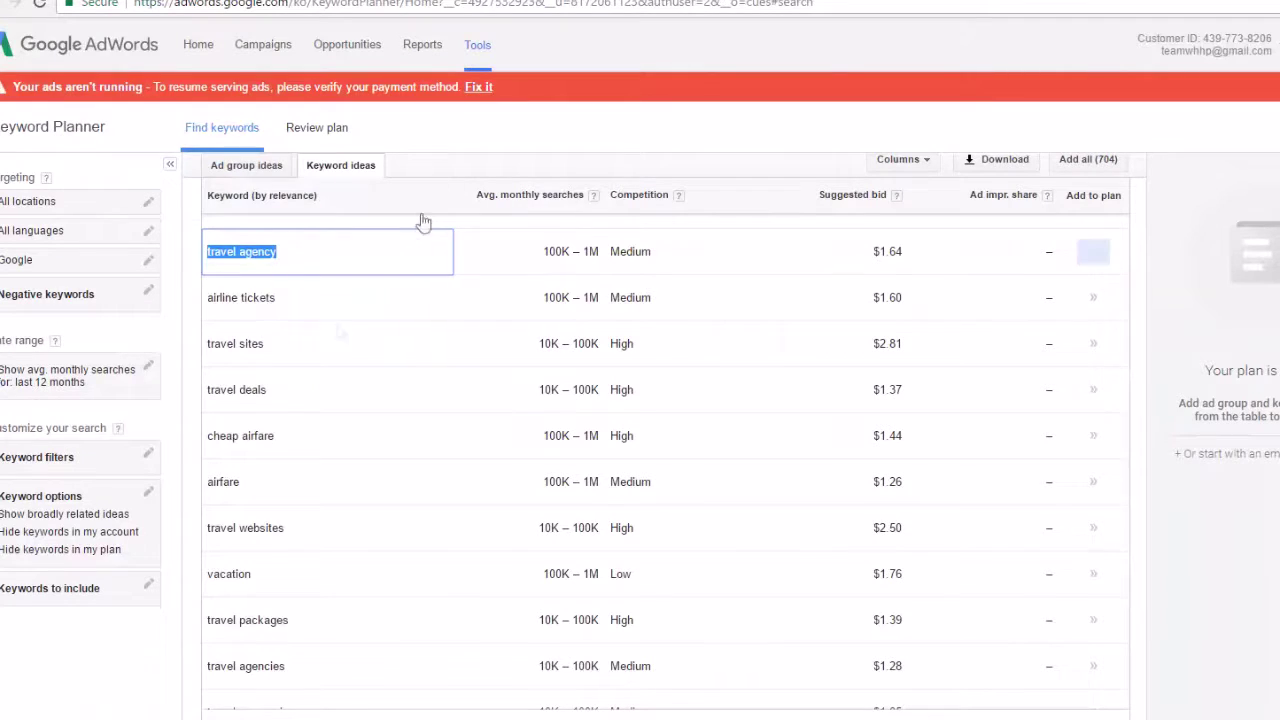
left_click_drag(210, 435, 272, 435)
right_click(272, 435)
left_click(296, 440)
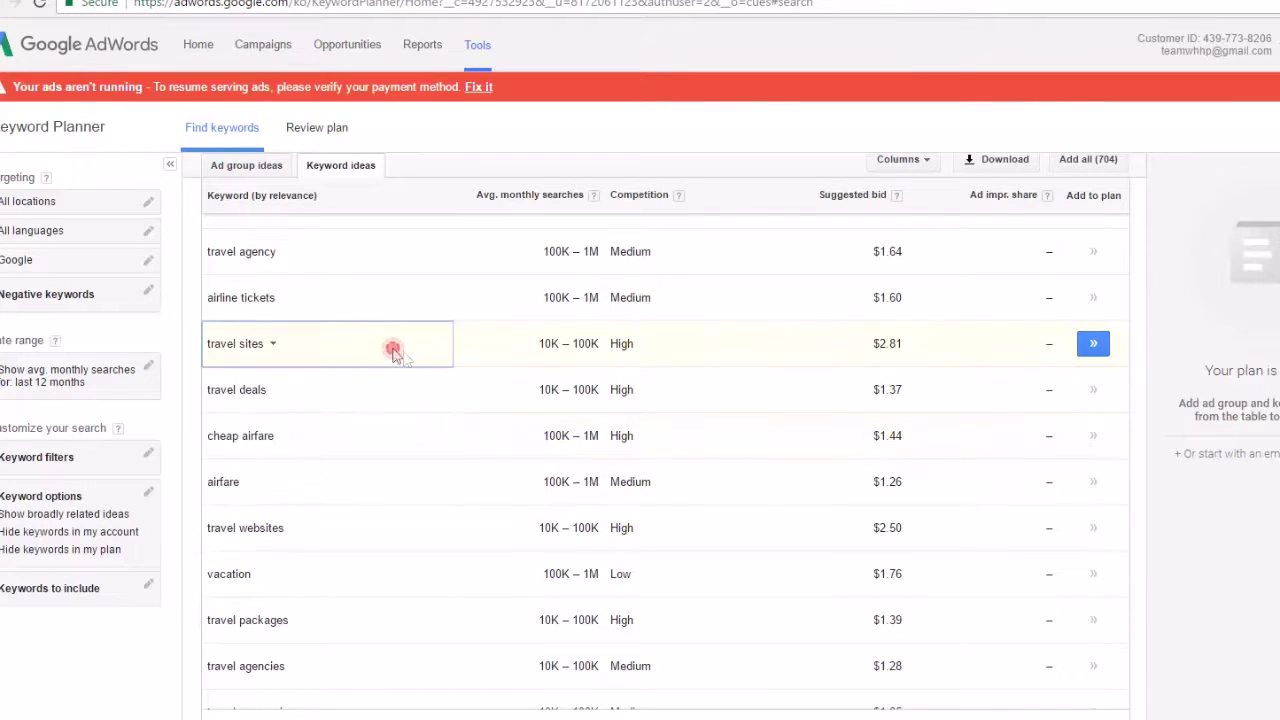
left_click_drag(210, 297, 275, 297)
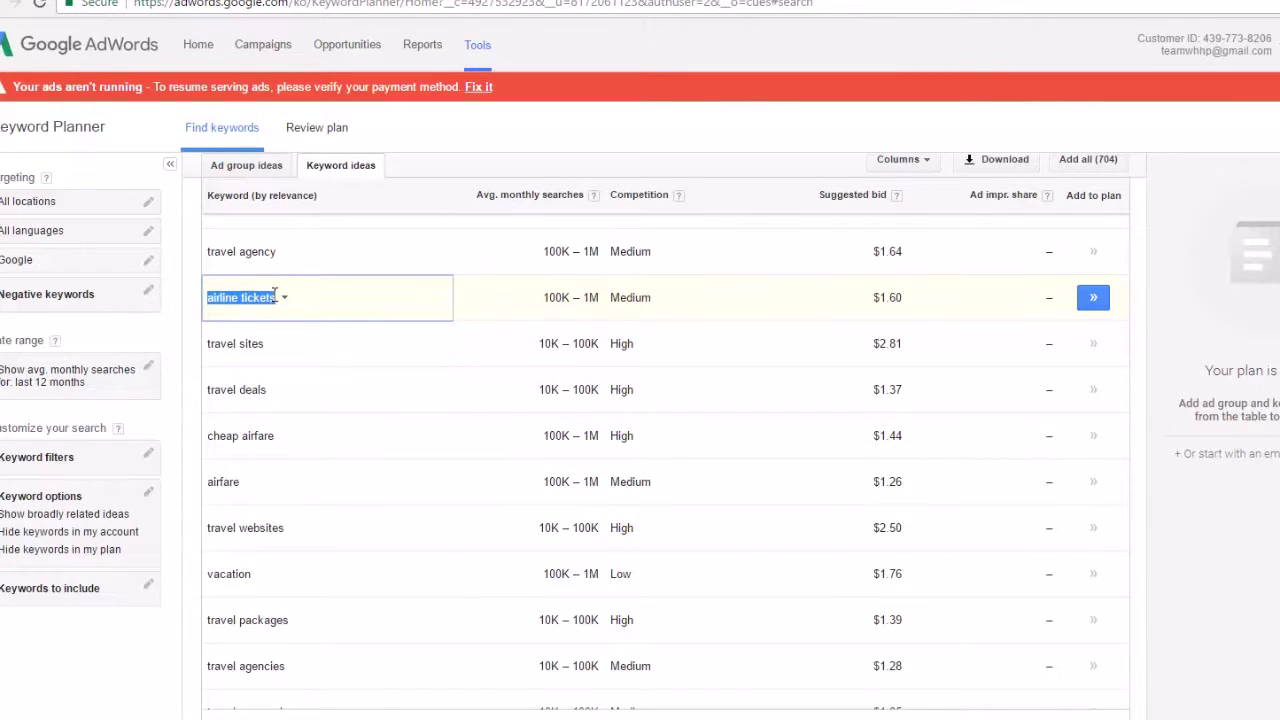
right_click(277, 300)
left_click(292, 306)
Return to the Wix editor and append the copied "airline tickets" to the first image's alt text title
key("alt+Tab")
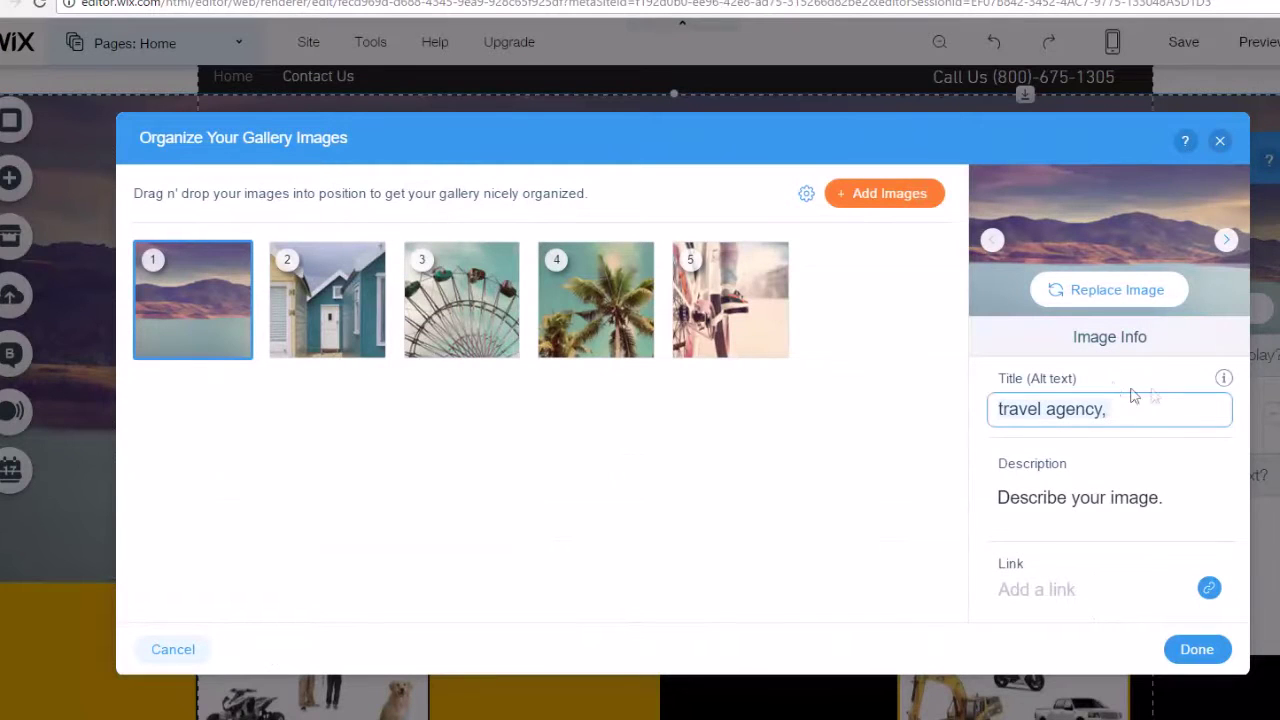
right_click(1172, 407)
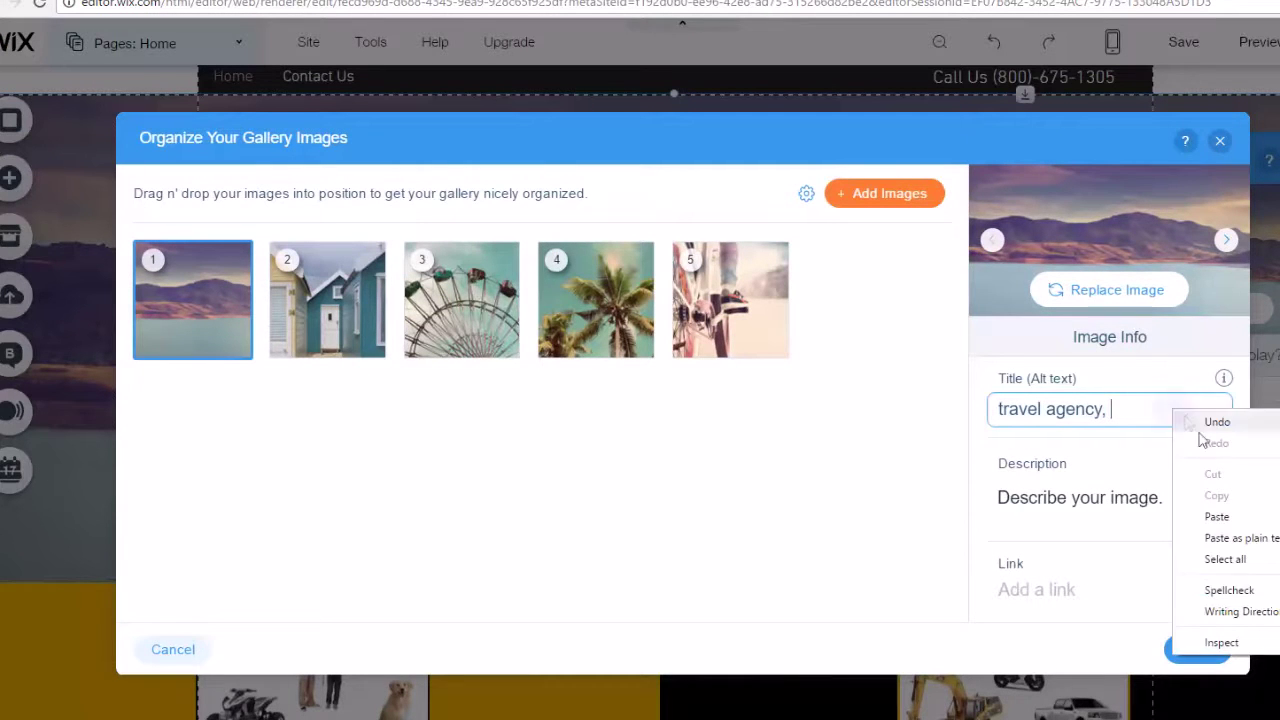
left_click(1220, 520)
Describe the first image as "Bailey's Travel agency offers the lowest airline tickets in the moutains." and apply the gallery changes
left_click(1046, 499)
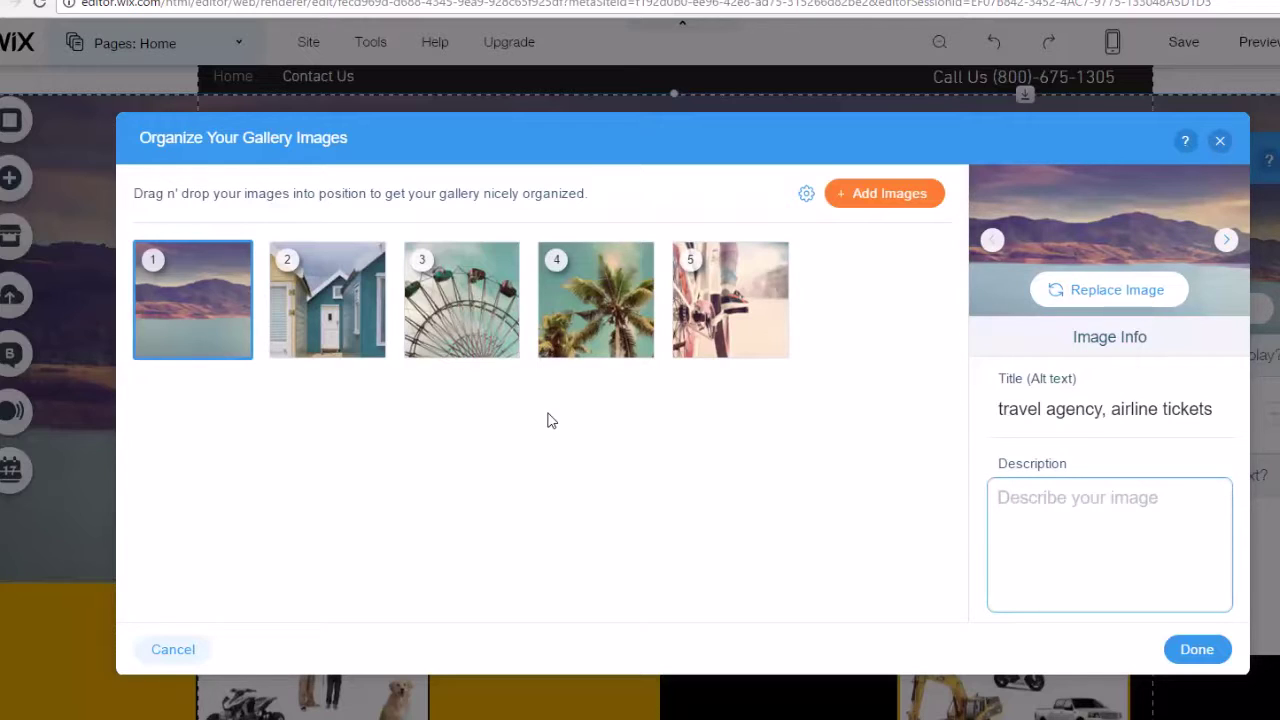
type("Baile")
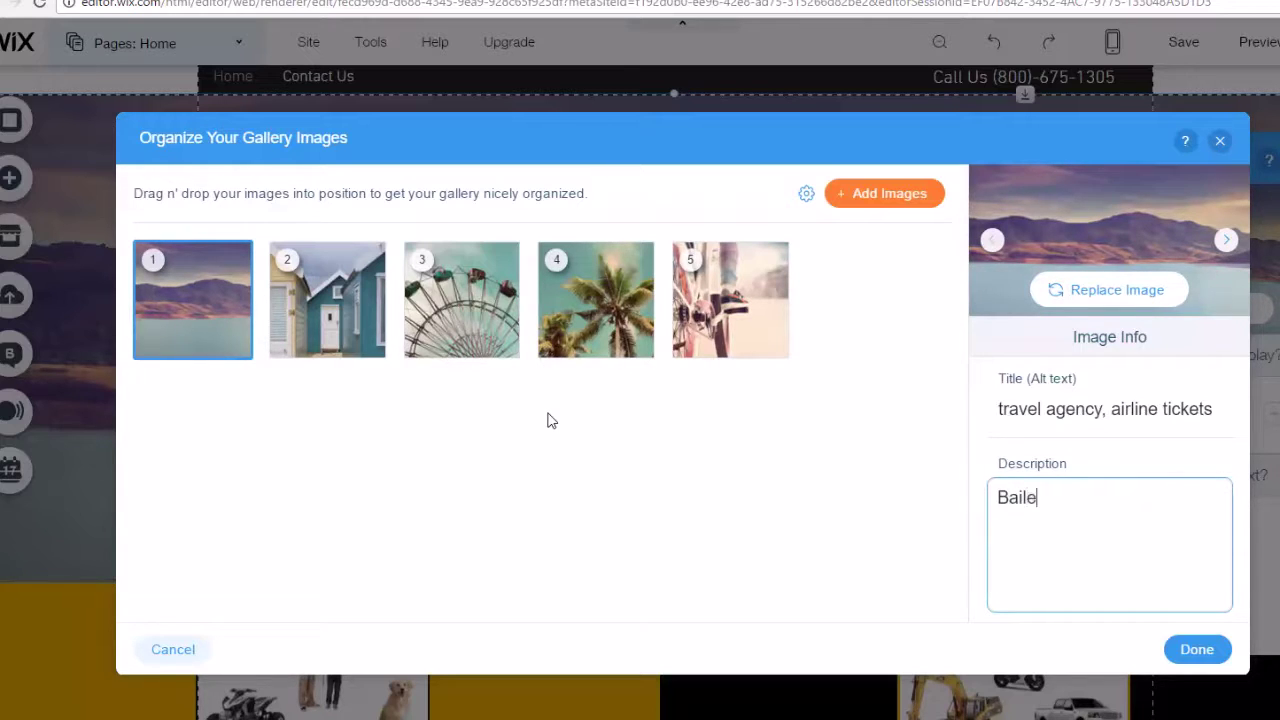
type("y's Te")
type("avel agency ")
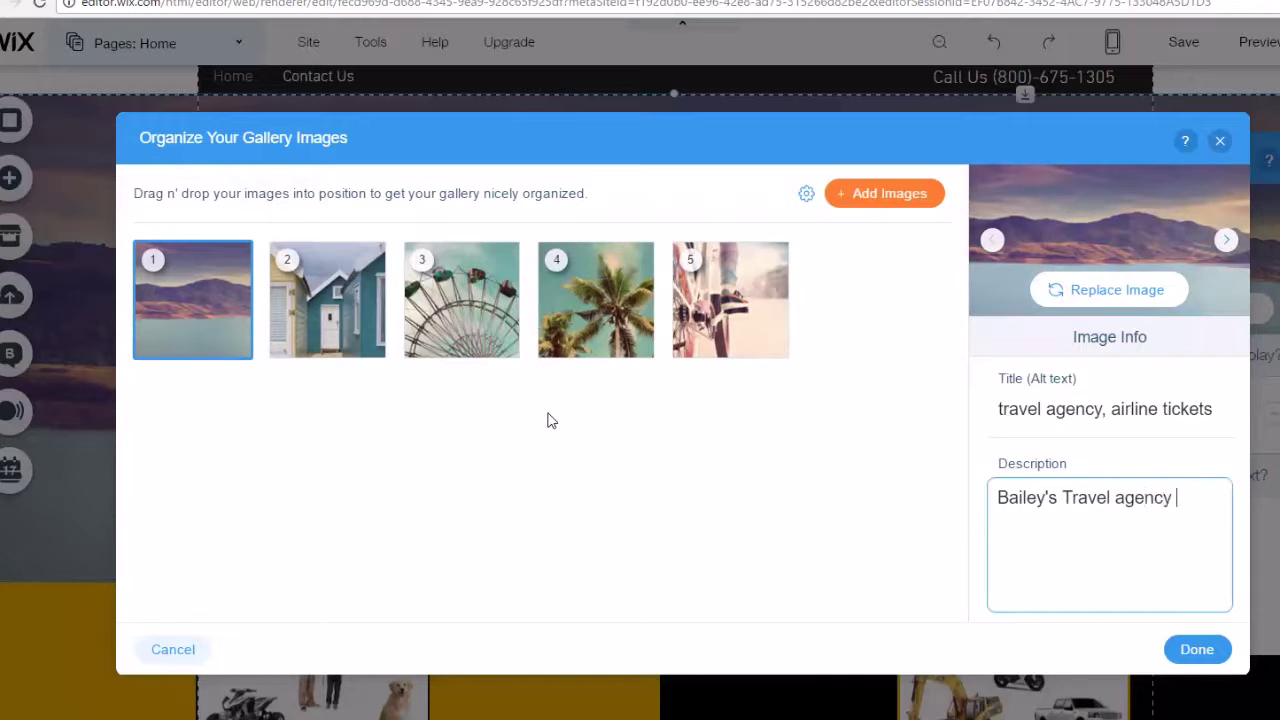
type("offers the lowe")
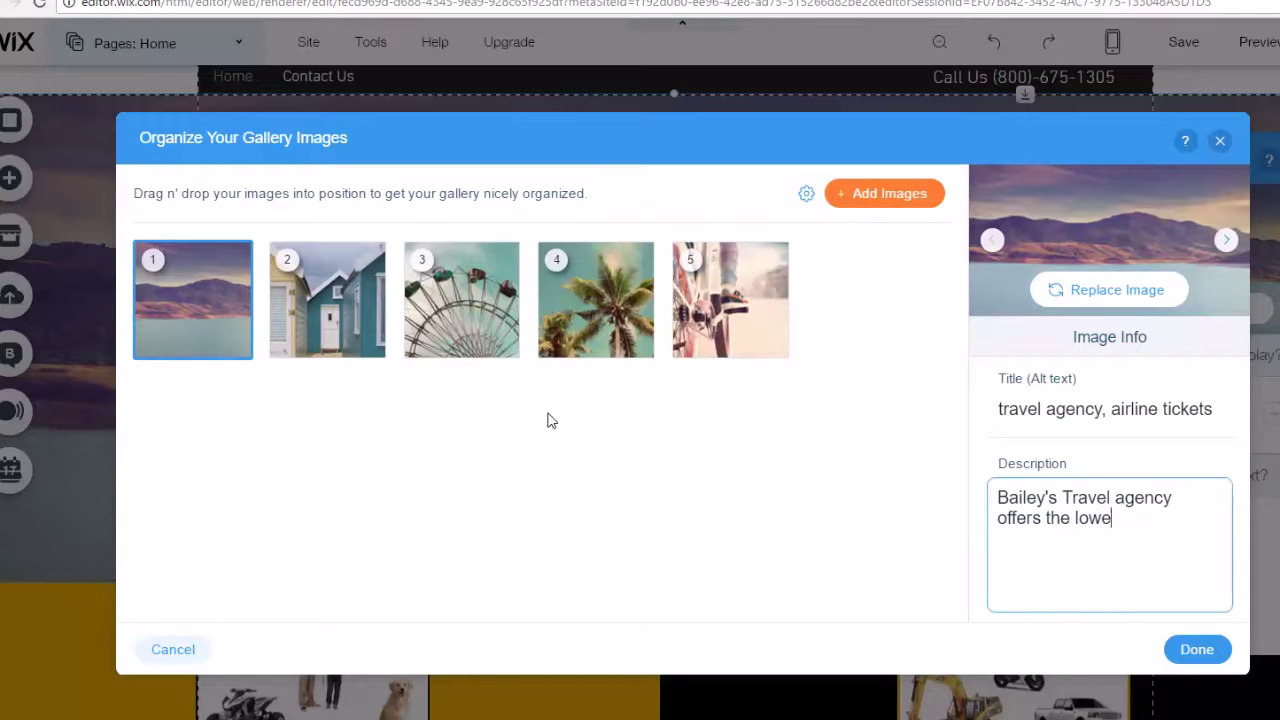
type("st airline tickets in the ")
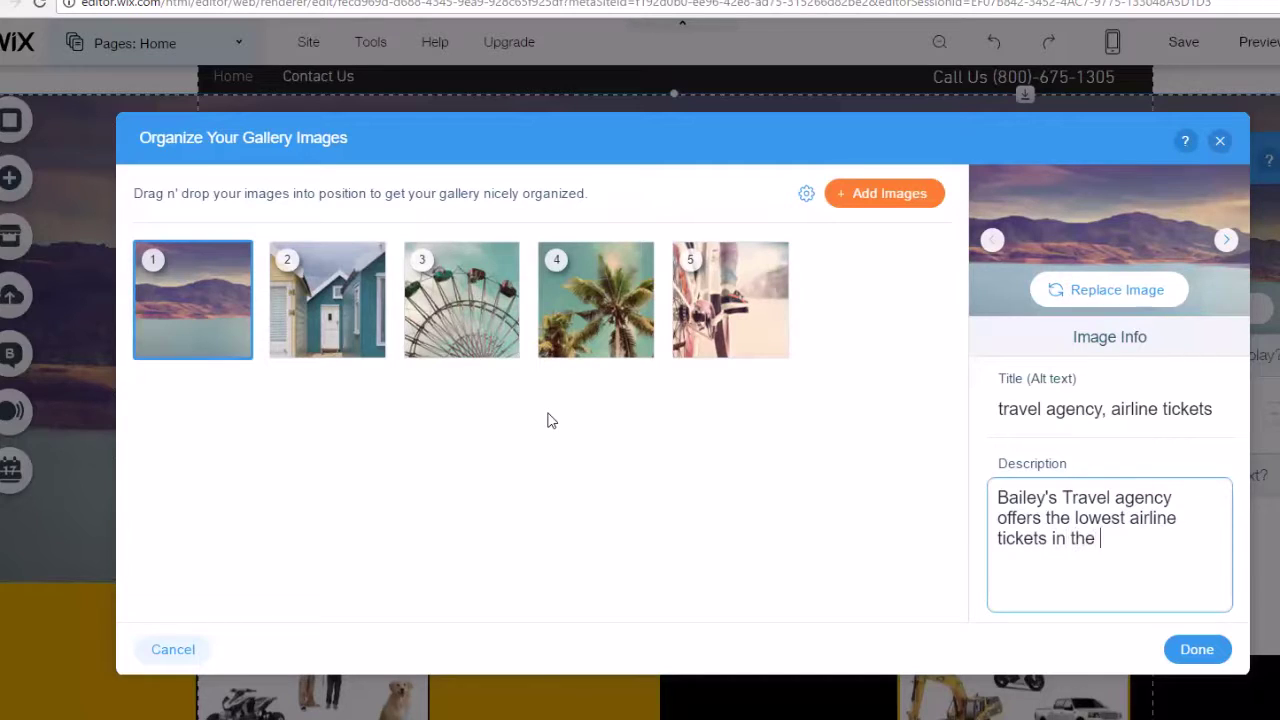
type("moutains.")
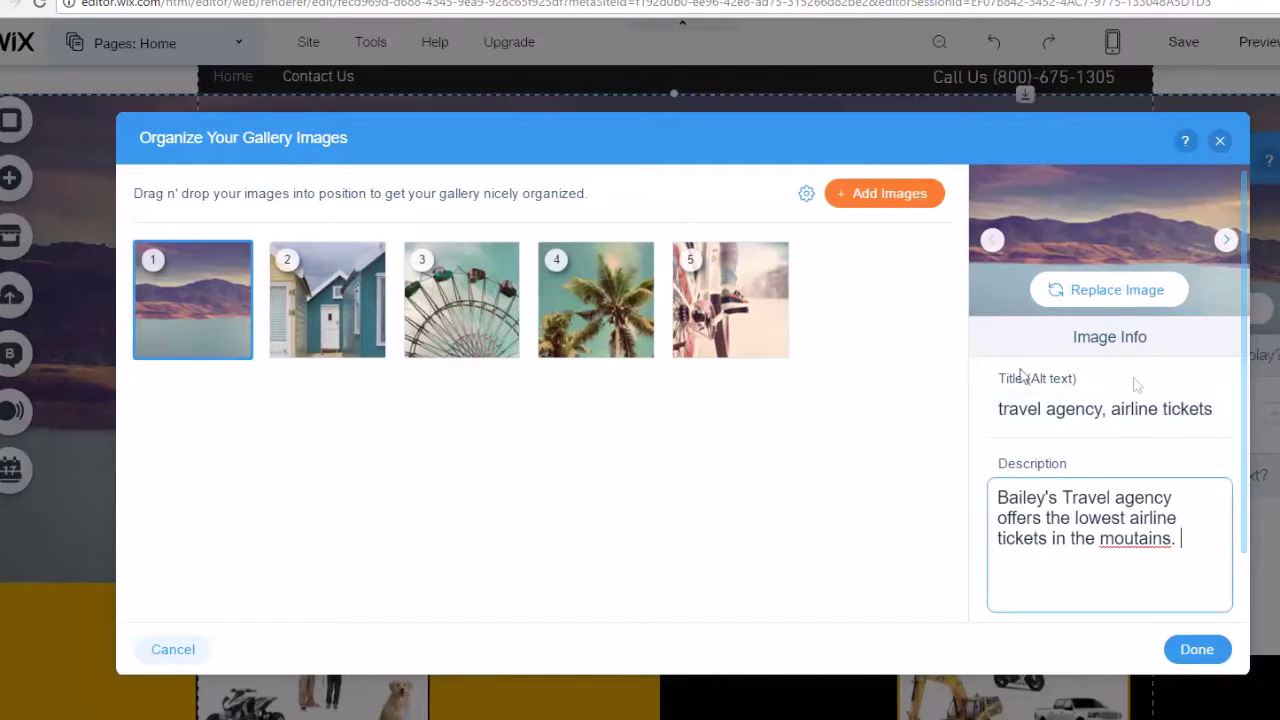
left_click(1197, 649)
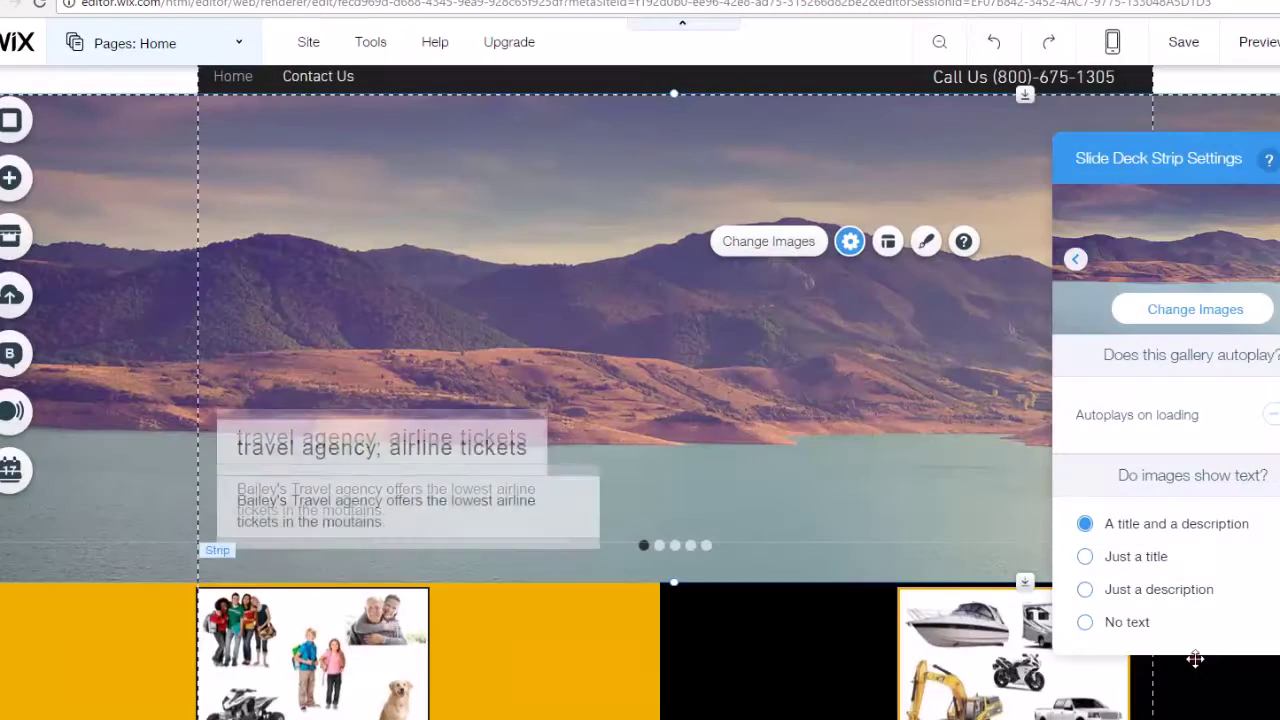
Set the slide deck strip to show no text on its images
left_click(353, 258)
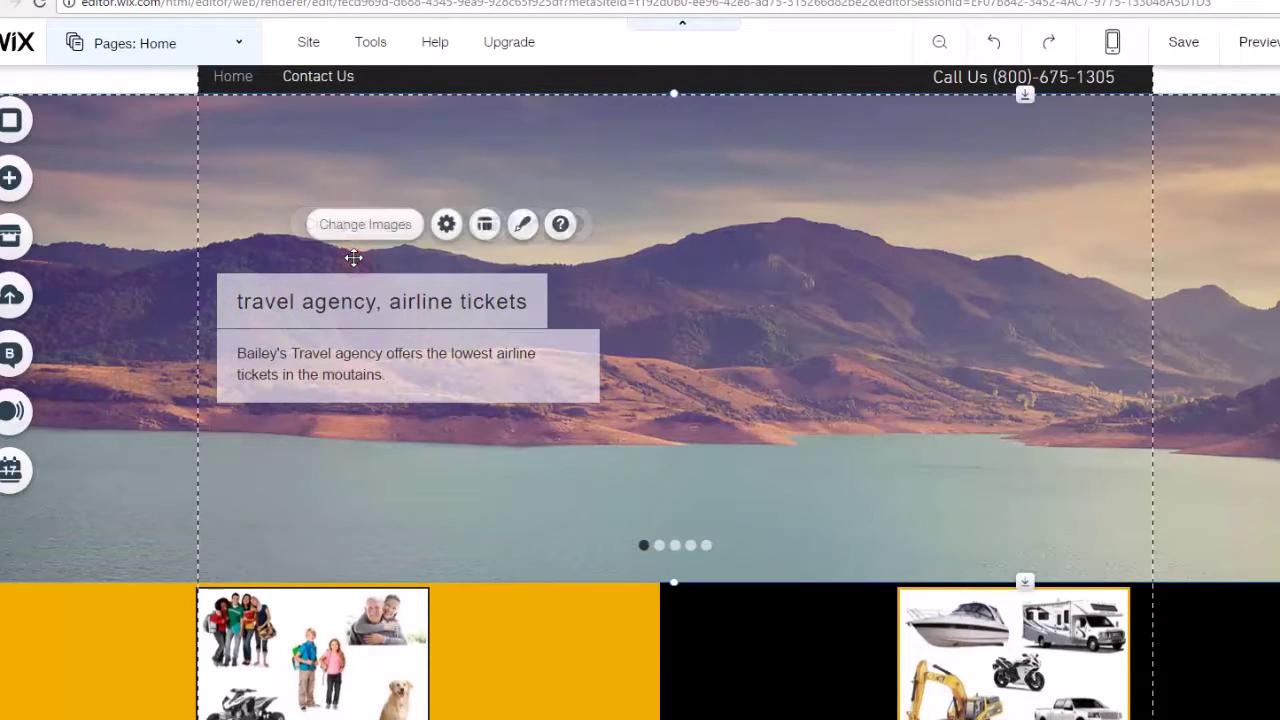
left_click(441, 228)
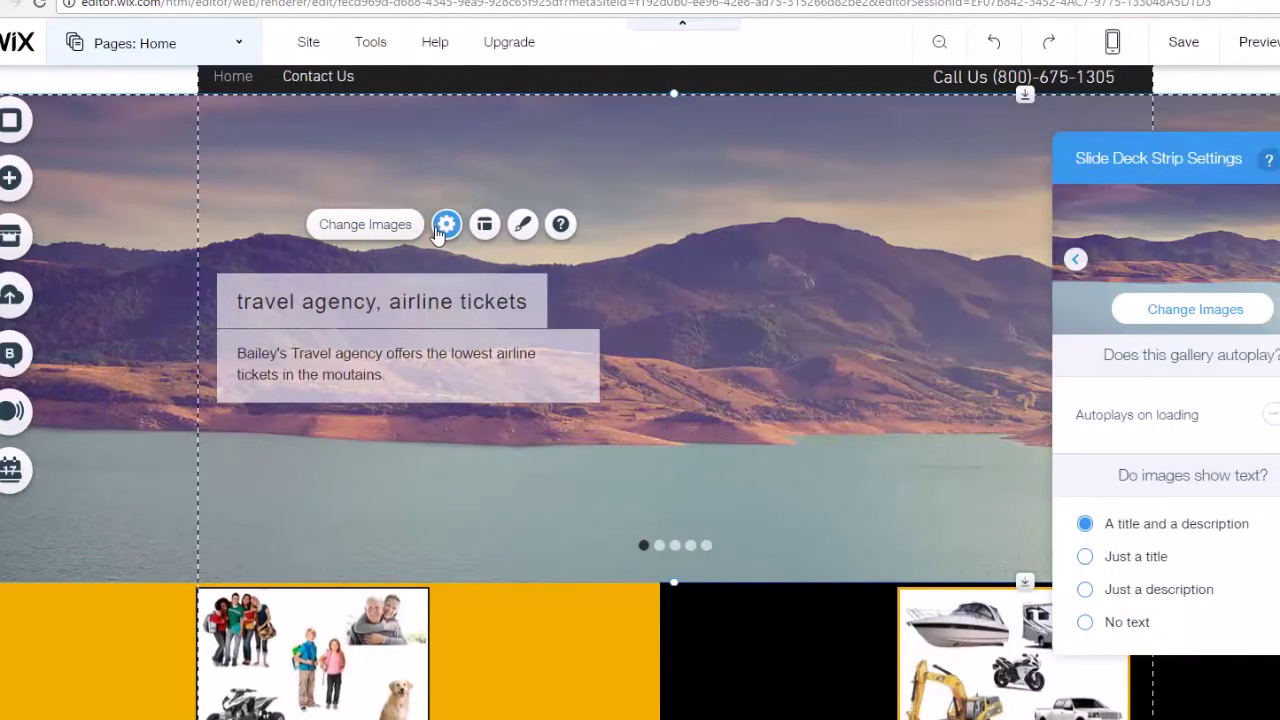
left_click(1100, 630)
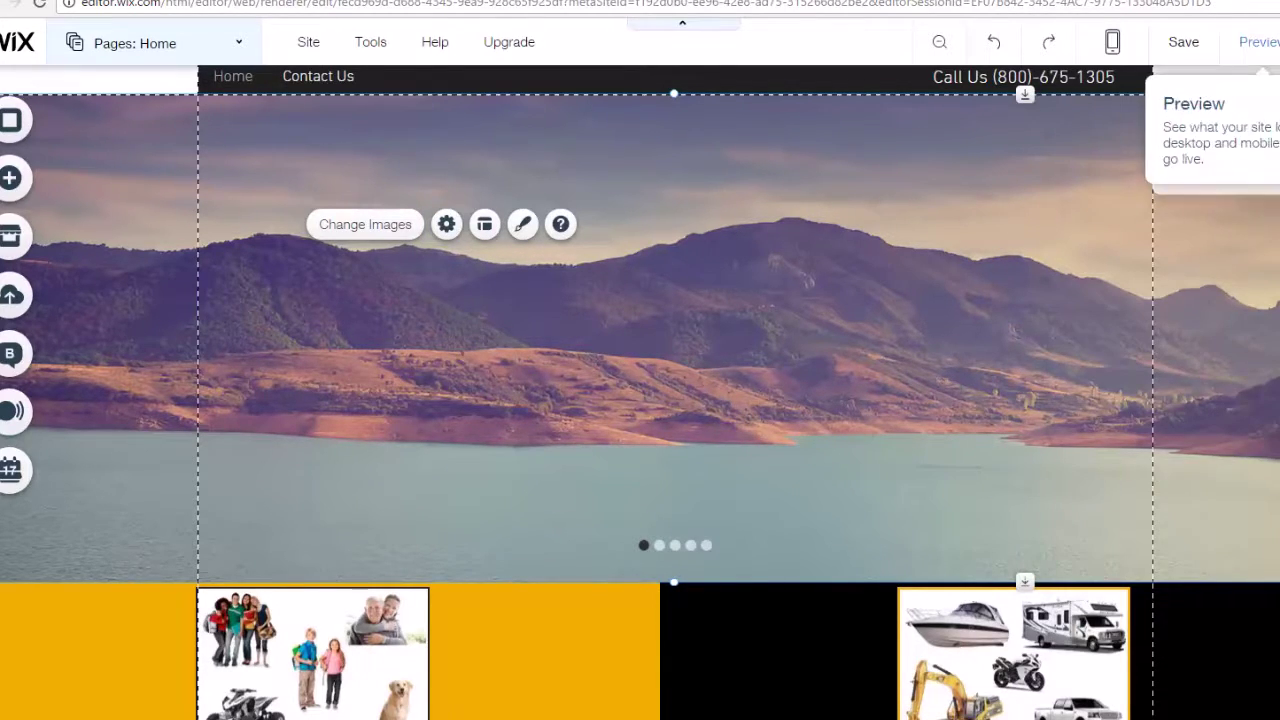
Preview the home page from the slide deck strip down to the partner logos, and return to editing
left_click(1250, 44)
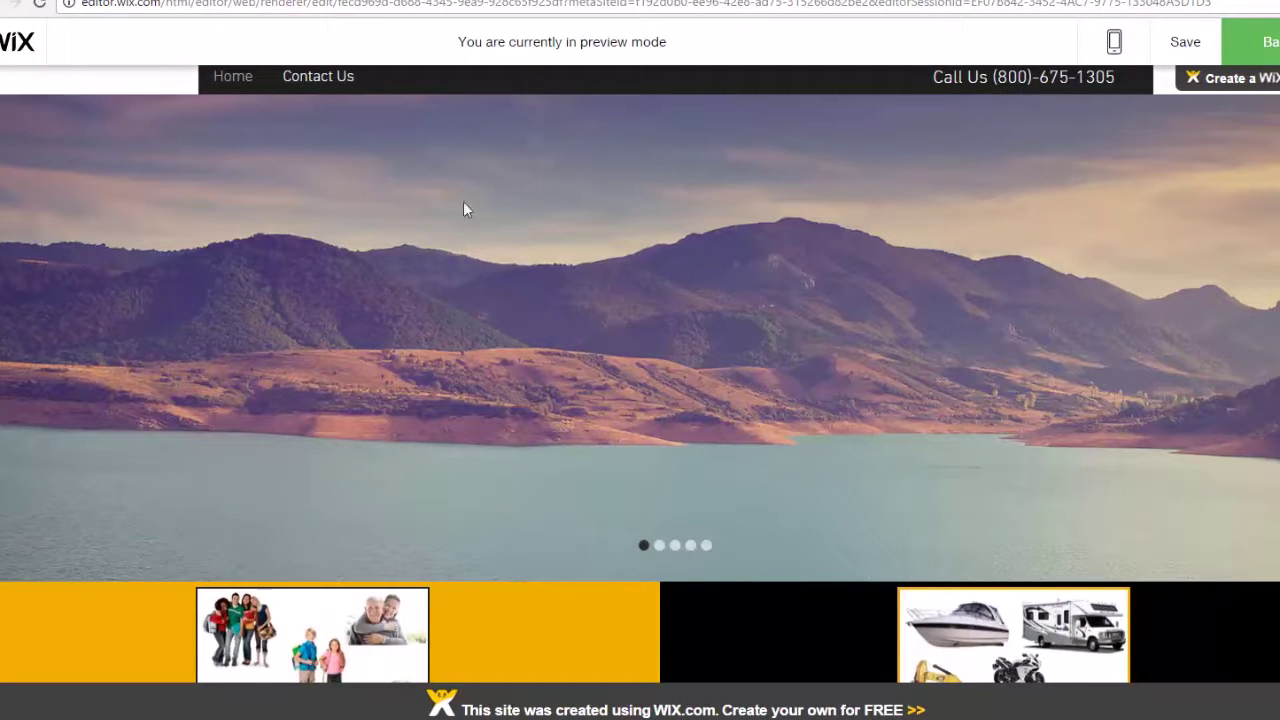
scroll(507, 428, "down", 2)
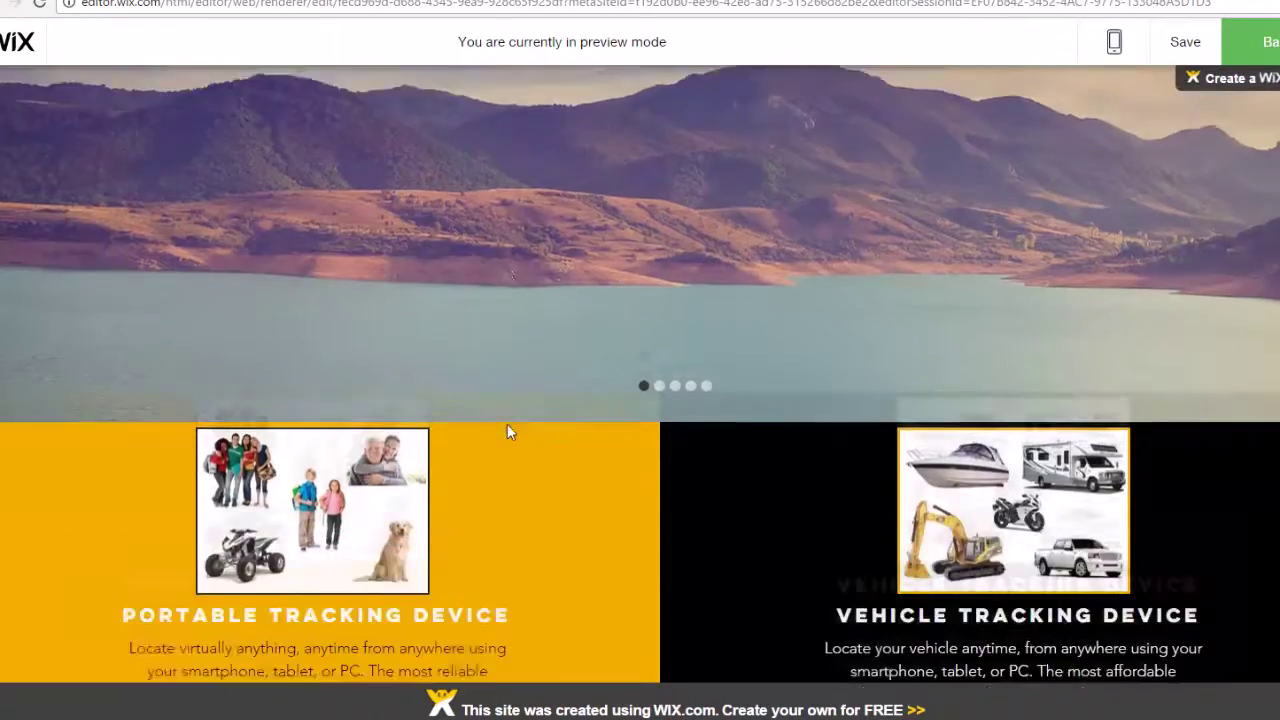
scroll(507, 424, "down", 4)
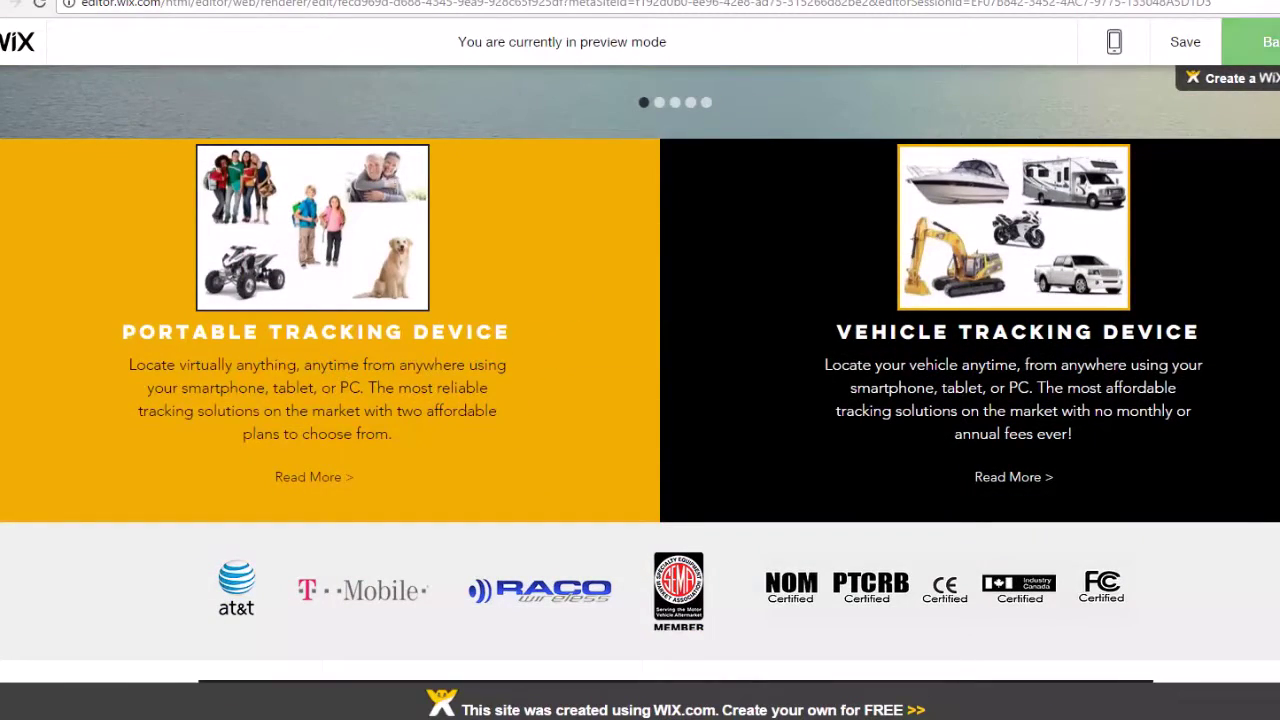
key("ctrl+shift+p")
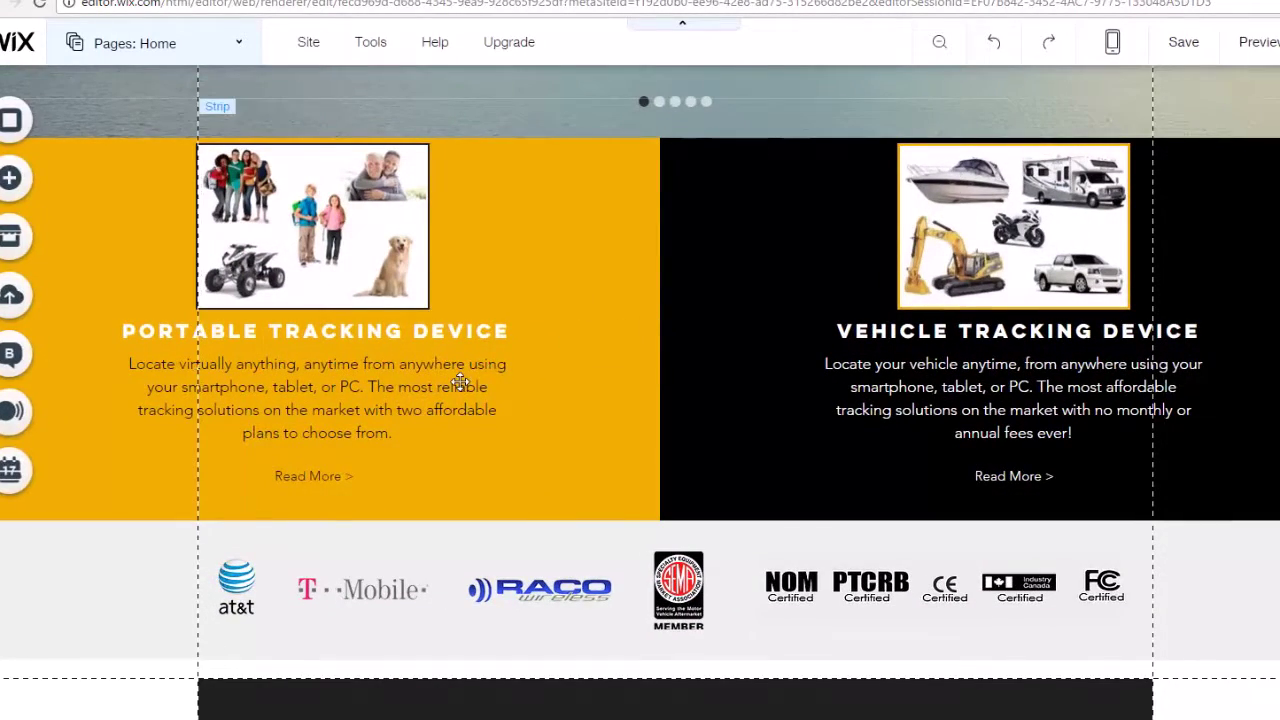
Open the image settings of the picture above the Portable Tracking Device heading and locate its alt text field
left_click(335, 218)
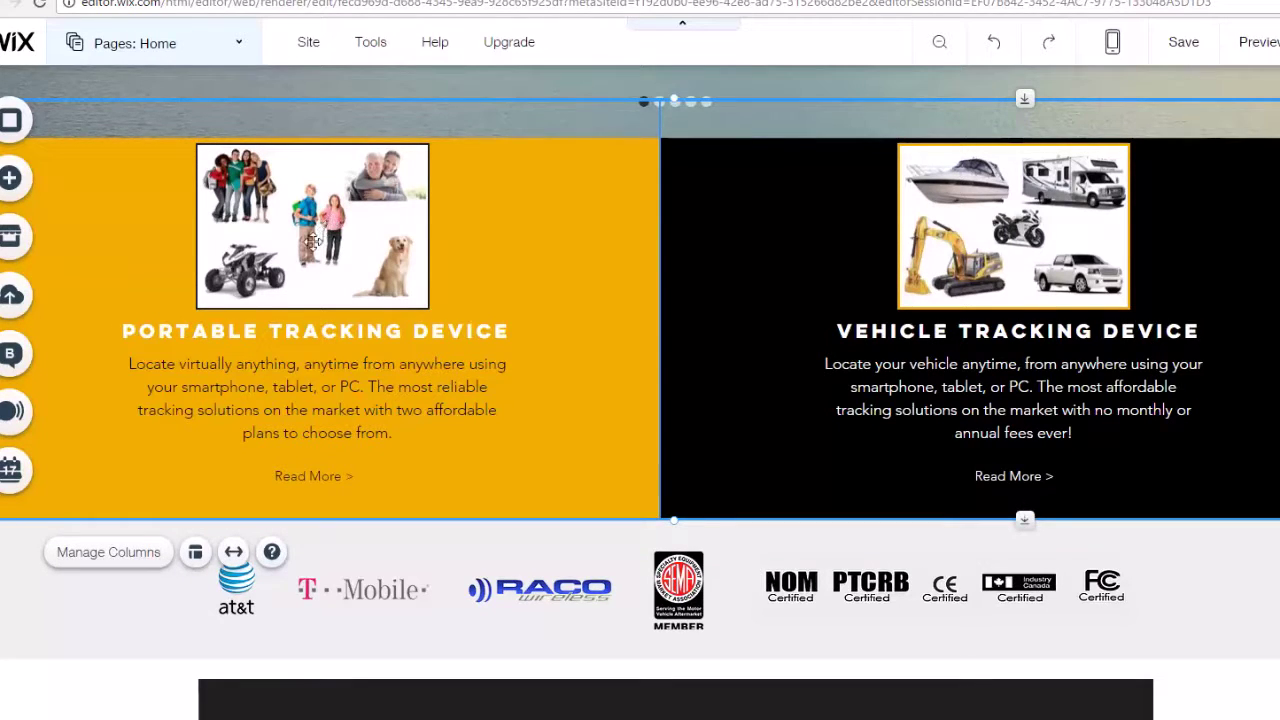
left_click(336, 240)
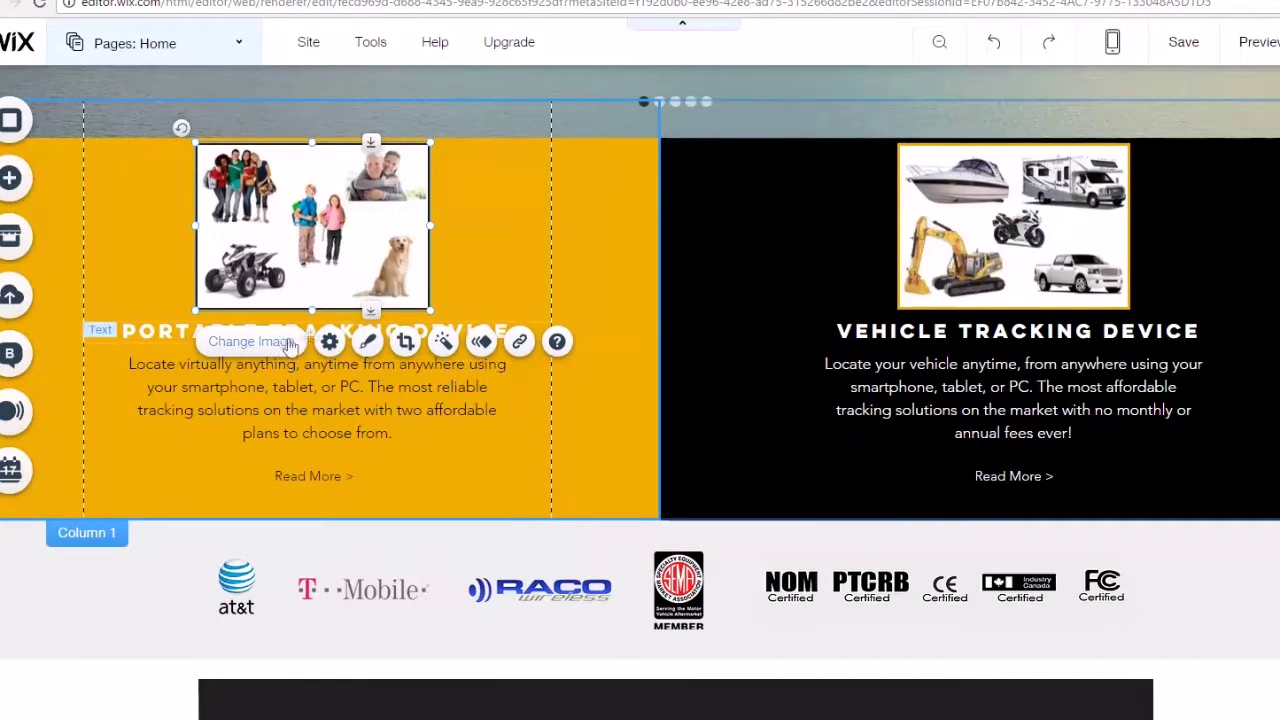
left_click(329, 342)
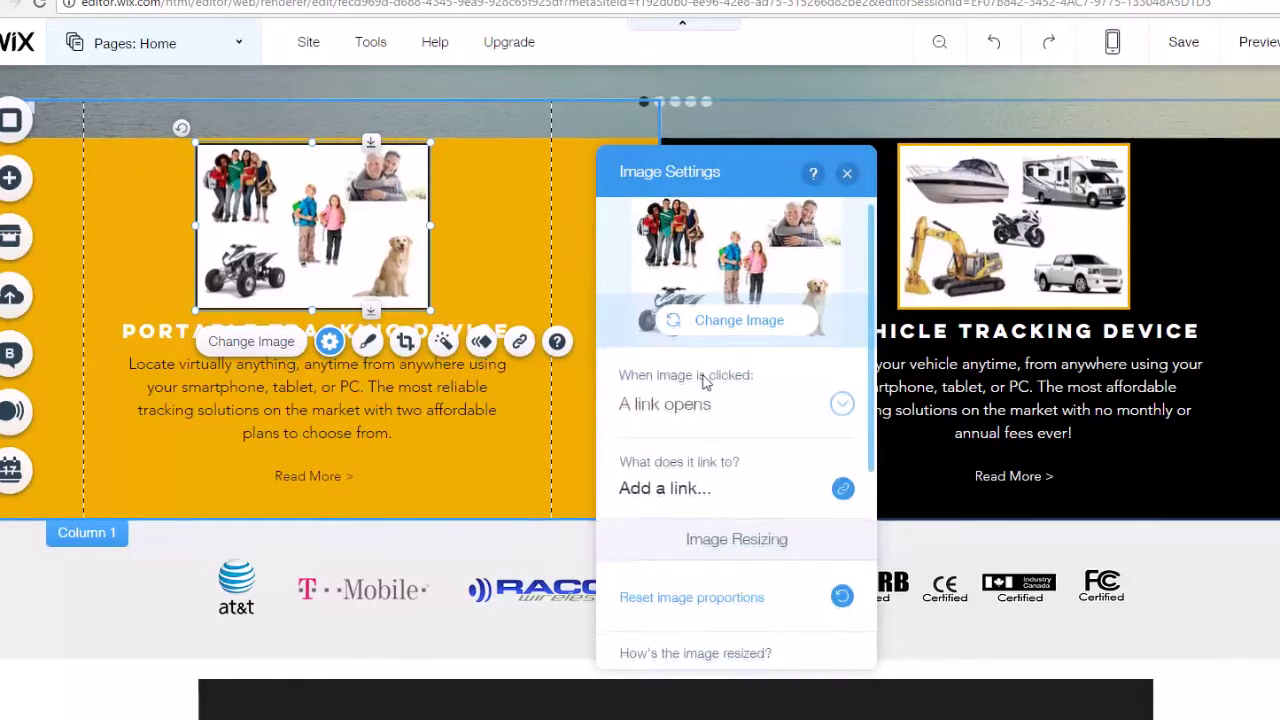
scroll(707, 378, "down", 2)
scroll(703, 392, "down", 2)
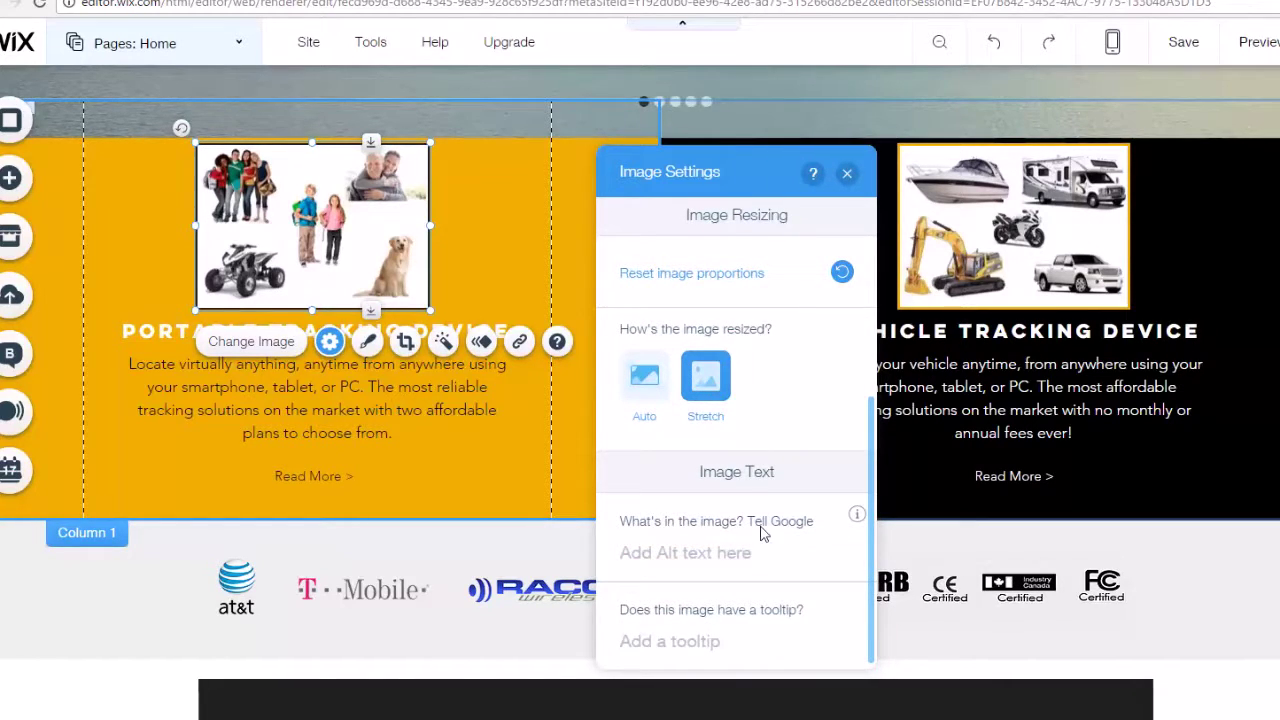
left_click(738, 551)
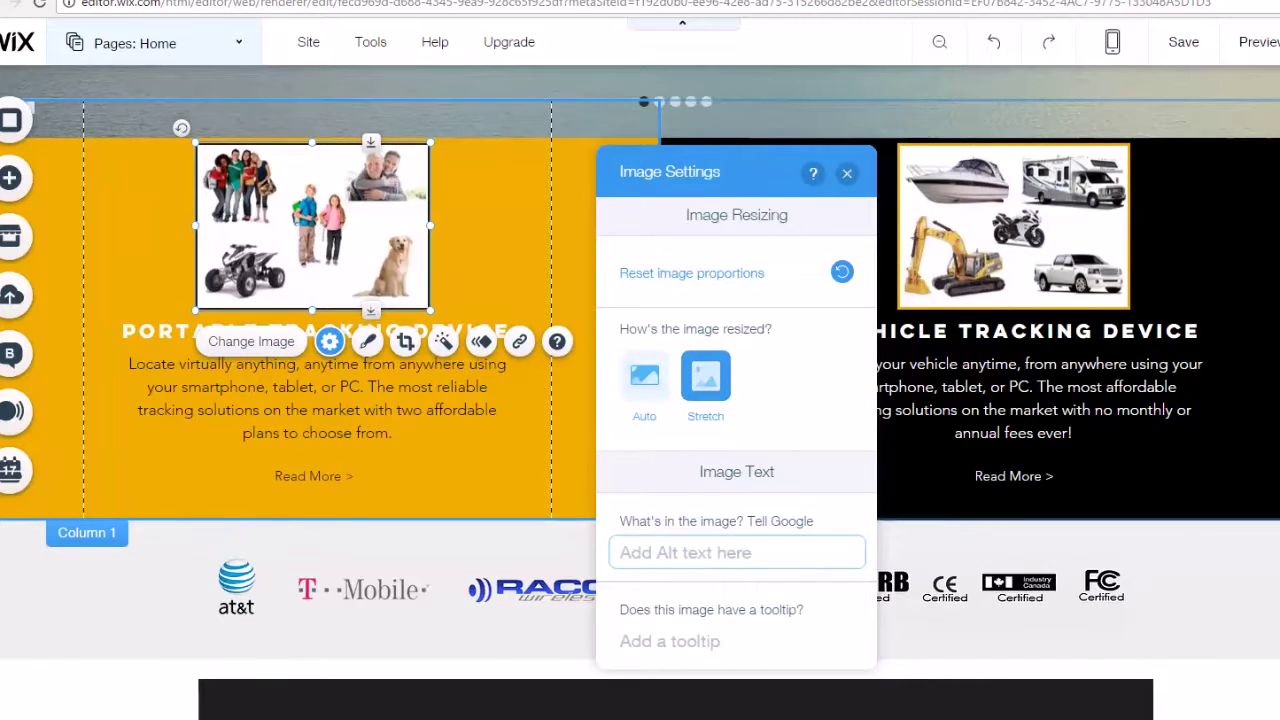
left_click(448, 404)
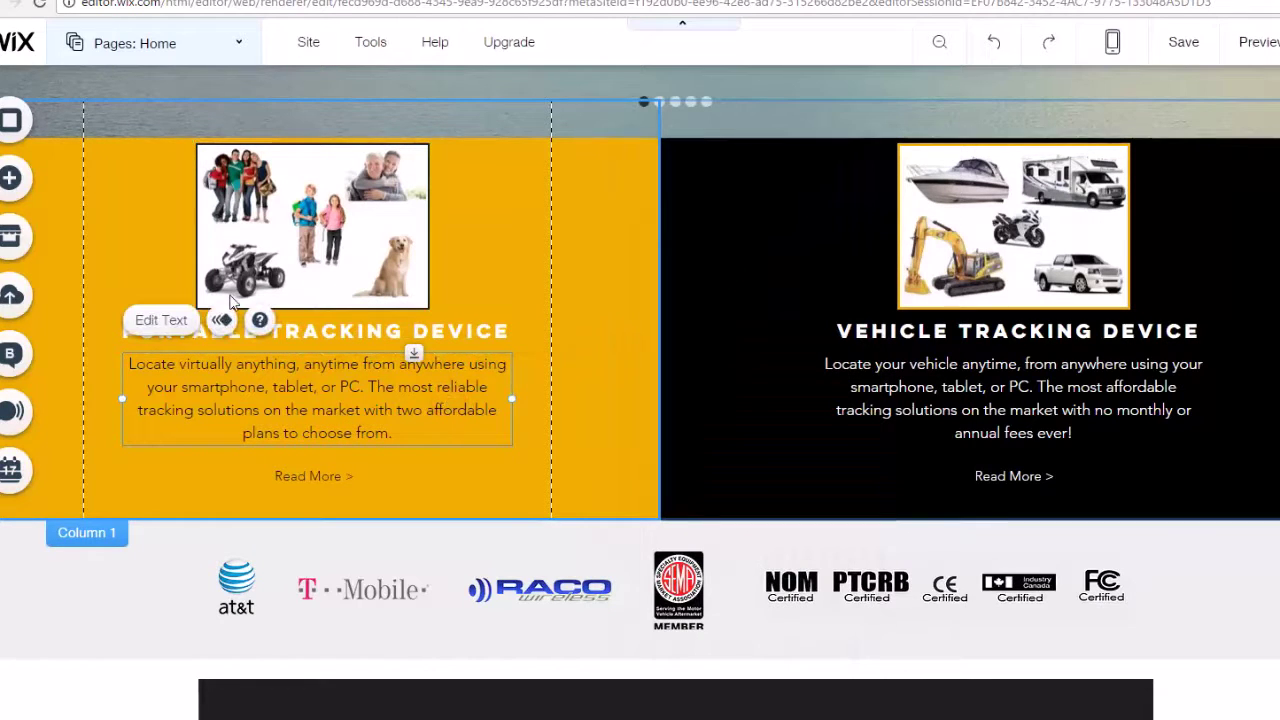
left_click(426, 240)
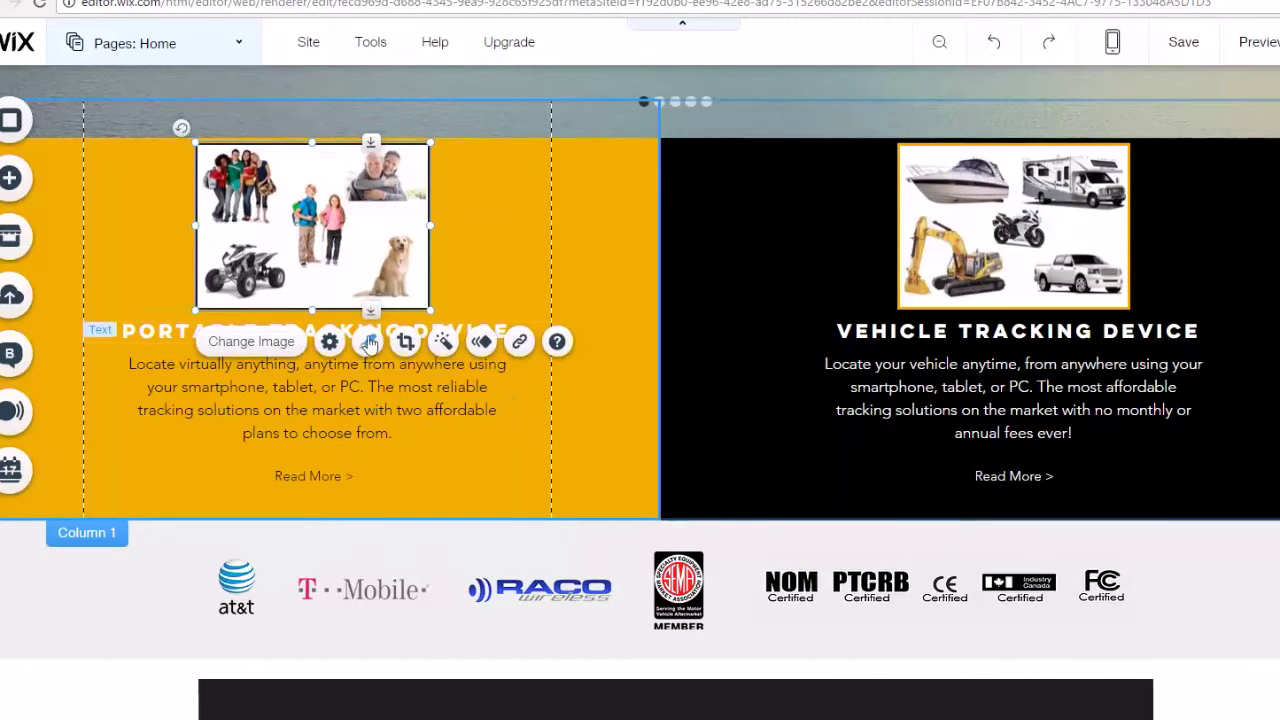
left_click(329, 341)
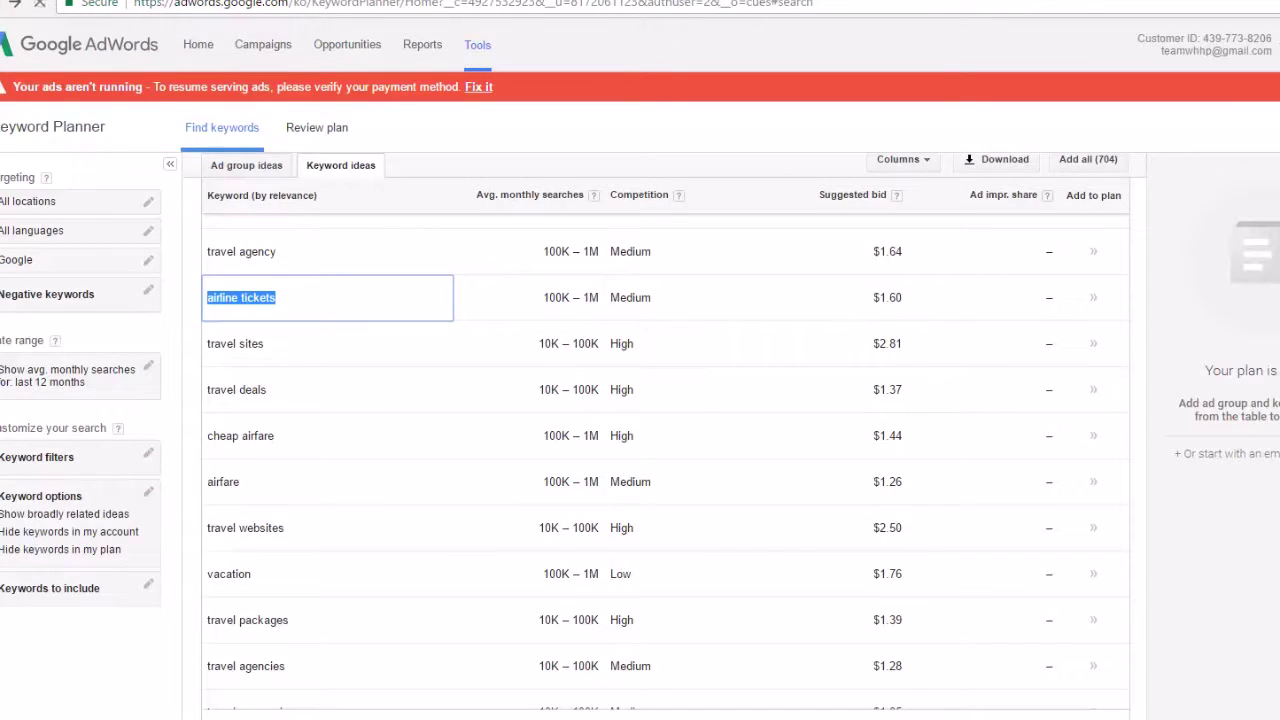
In Keyword Planner, get new keyword ideas for the product or service terms "gps tracker", "locate children with gps" and "find my pet gps tracker"
left_click(163, 348)
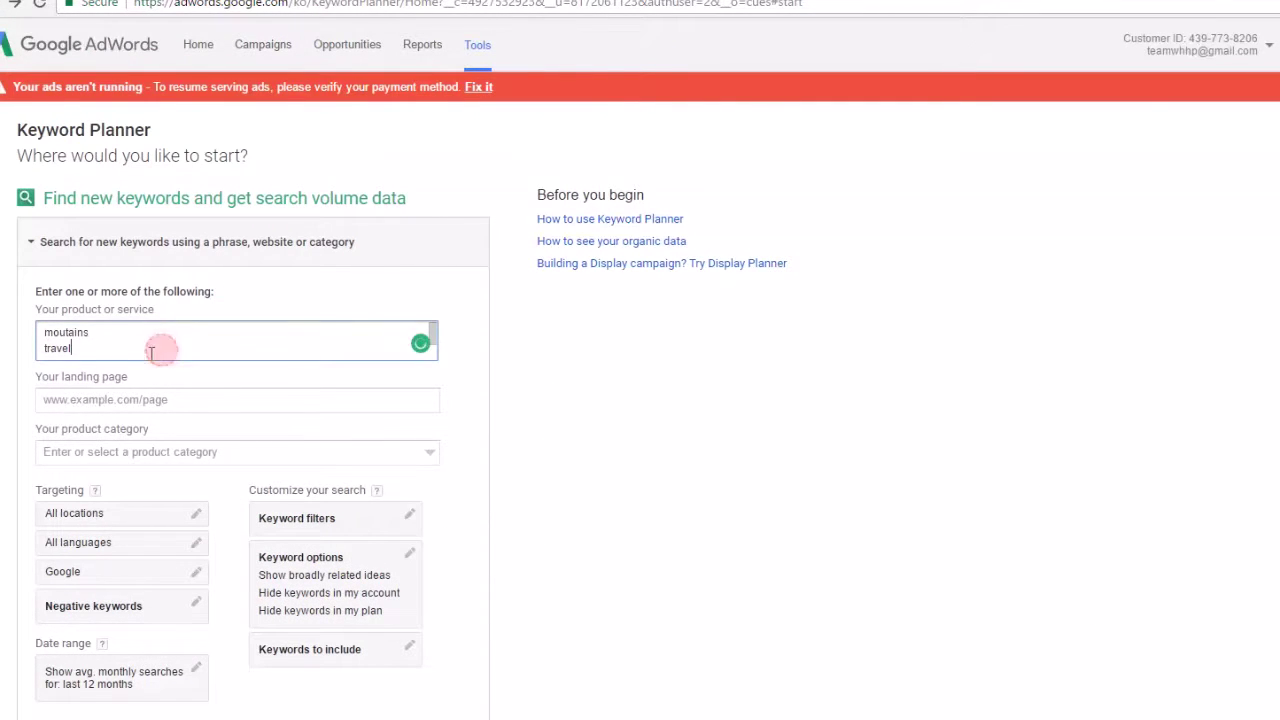
key("ctrl+a")
key("BackSpace")
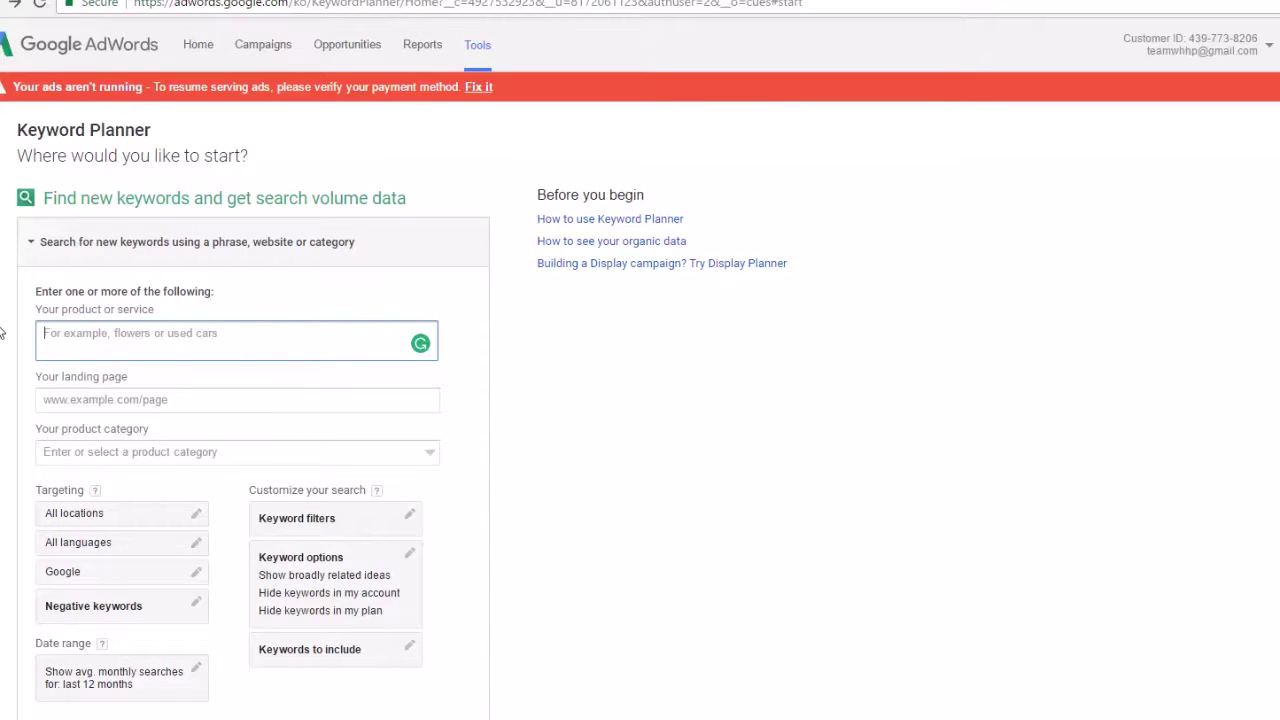
type("gps tracker")
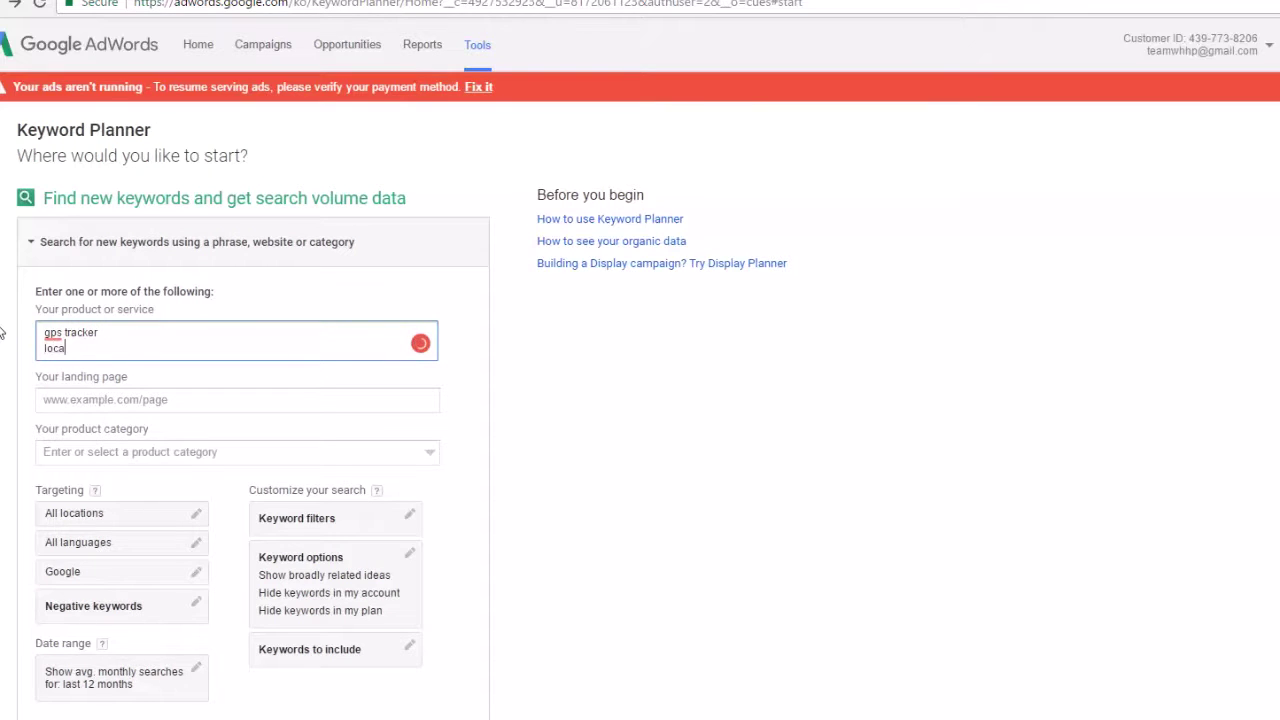
type("children with gps")
key("Return")
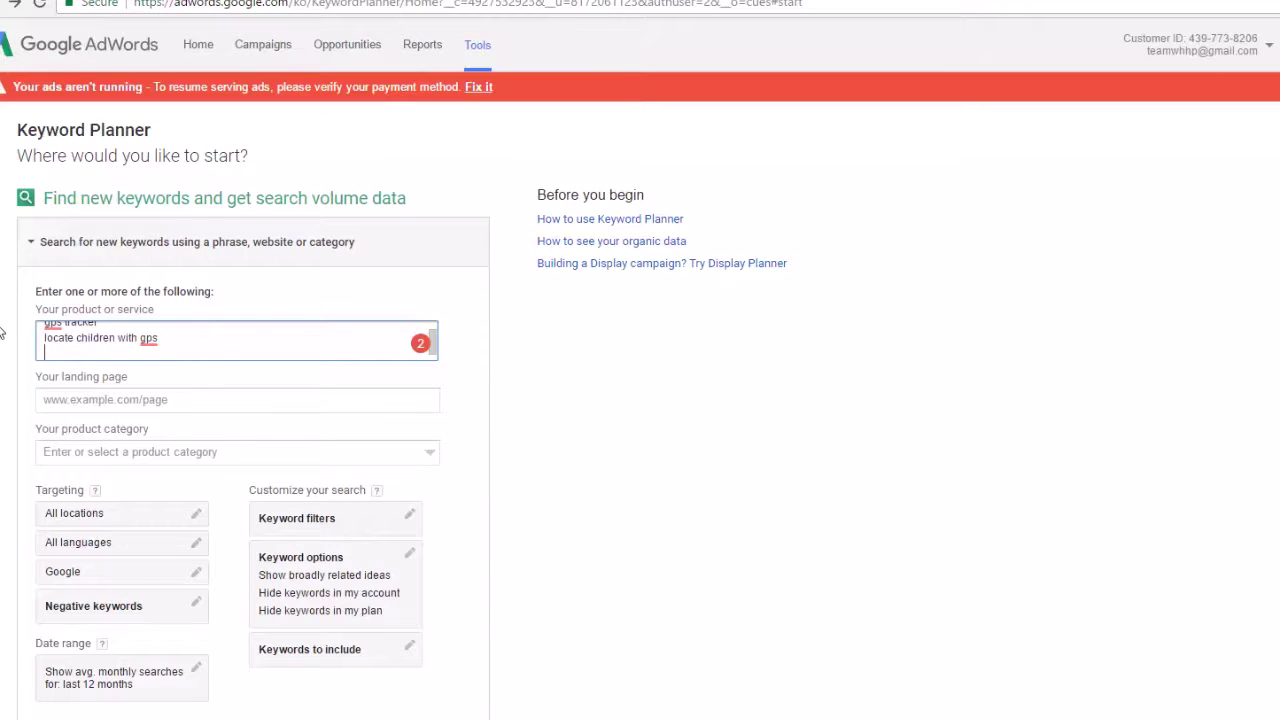
type("ind my pet gps tracker")
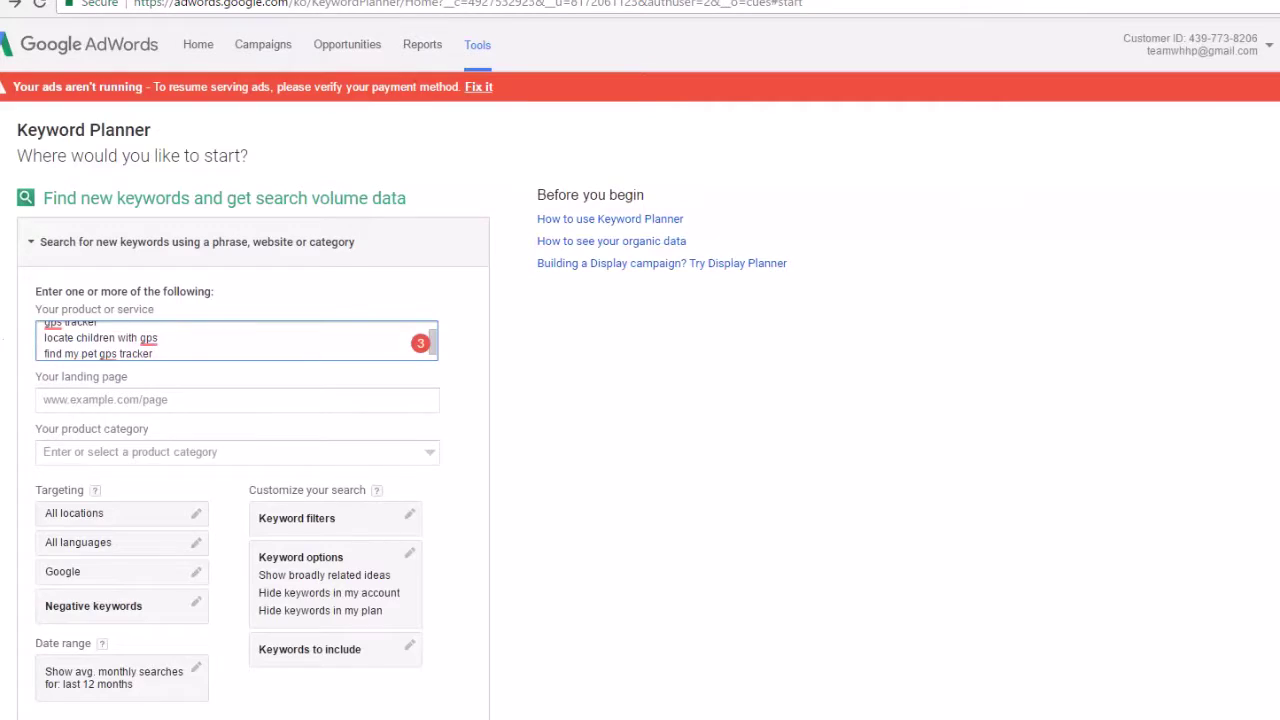
scroll(400, 420, "down", 3)
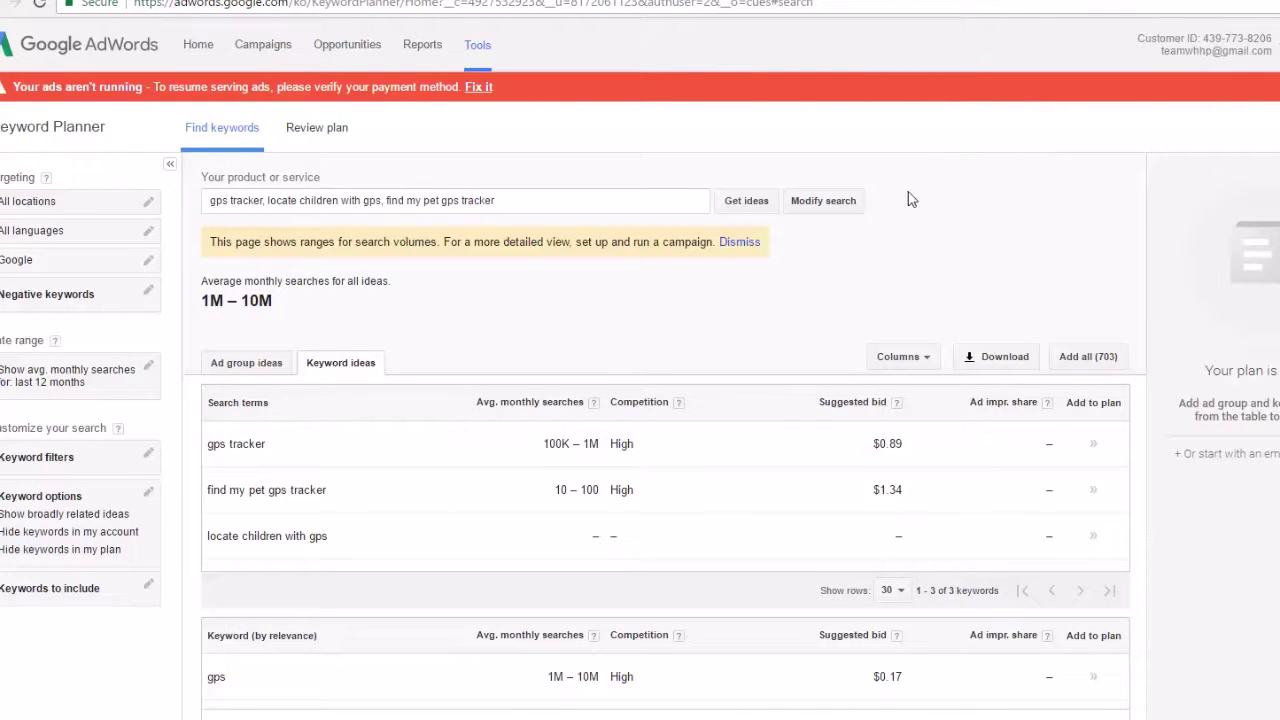
Sort the keyword ideas by competition from low to high and look through the least competitive keywords
scroll(909, 206, "down", 4)
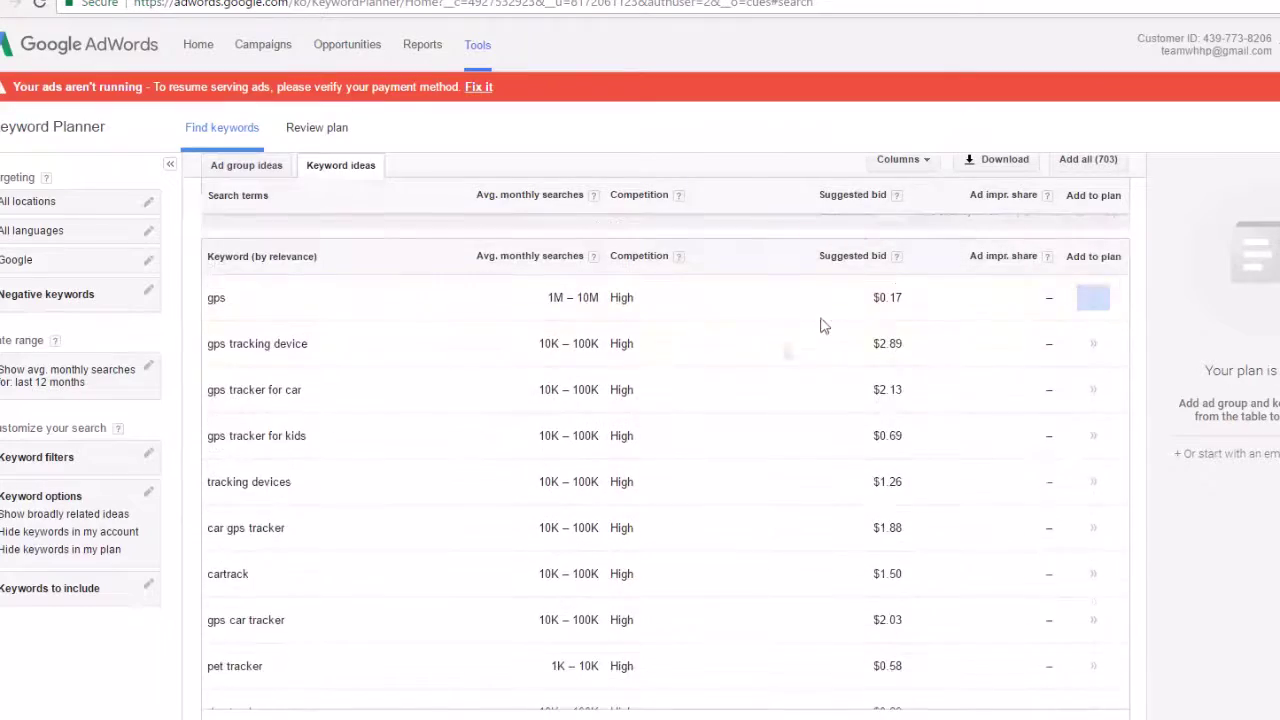
scroll(790, 350, "down", 2)
scroll(771, 366, "up", 4)
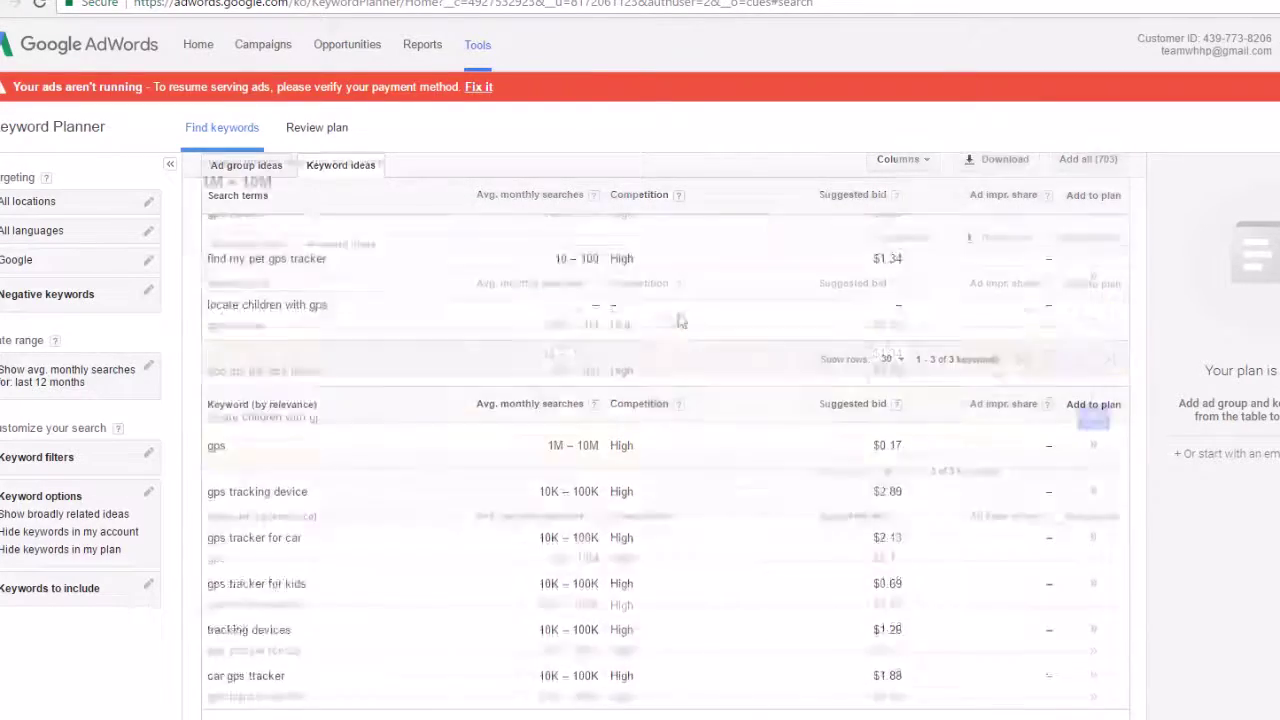
left_click(663, 610)
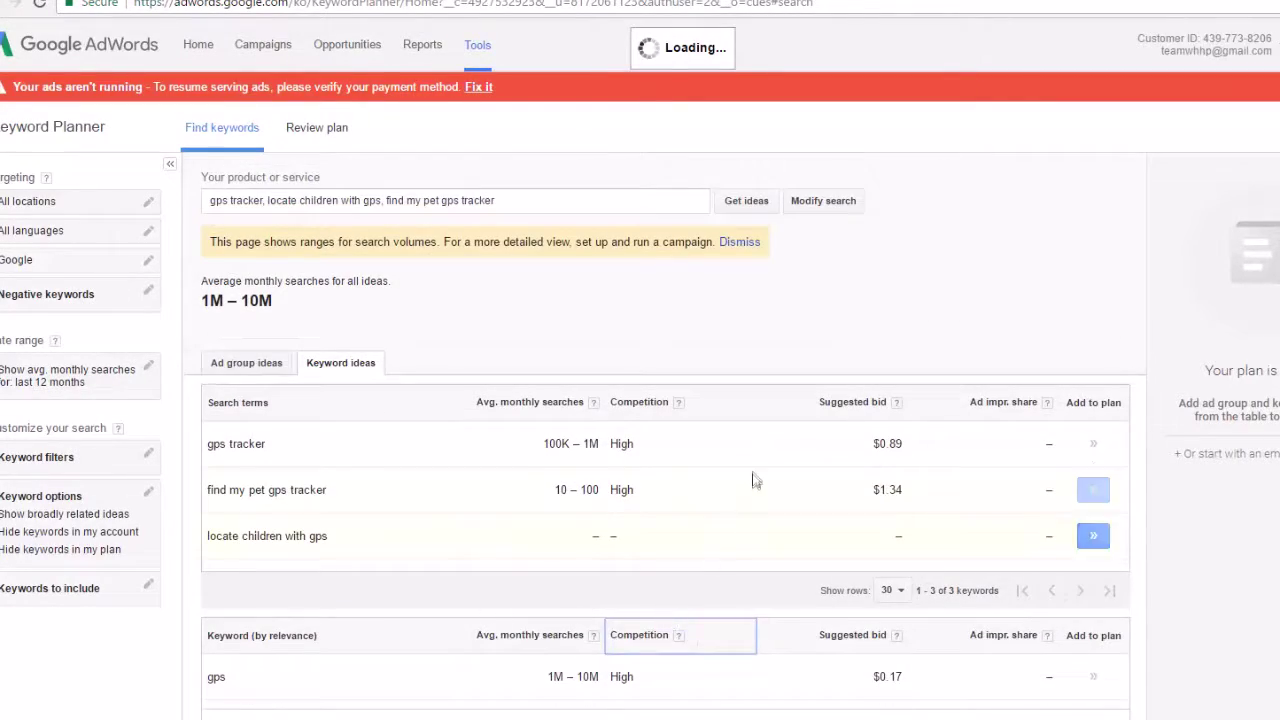
scroll(755, 480, "down", 5)
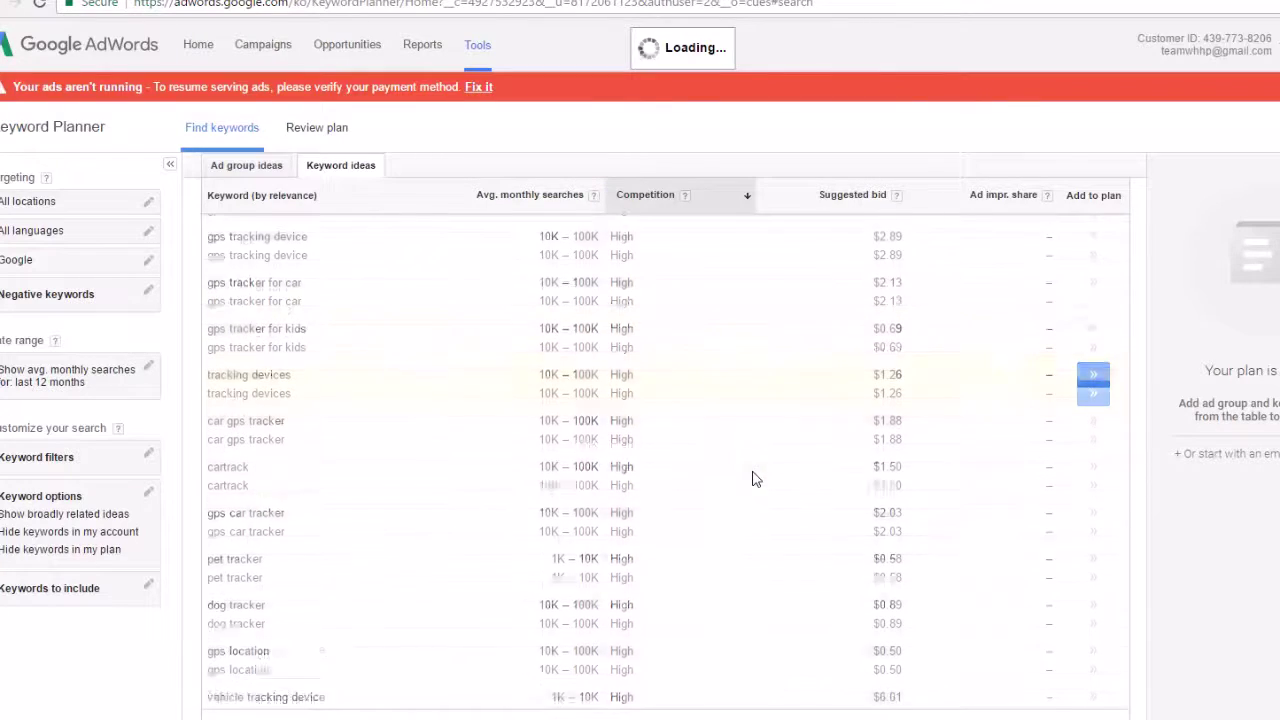
scroll(660, 300, "up", 2)
scroll(657, 357, "up", 3)
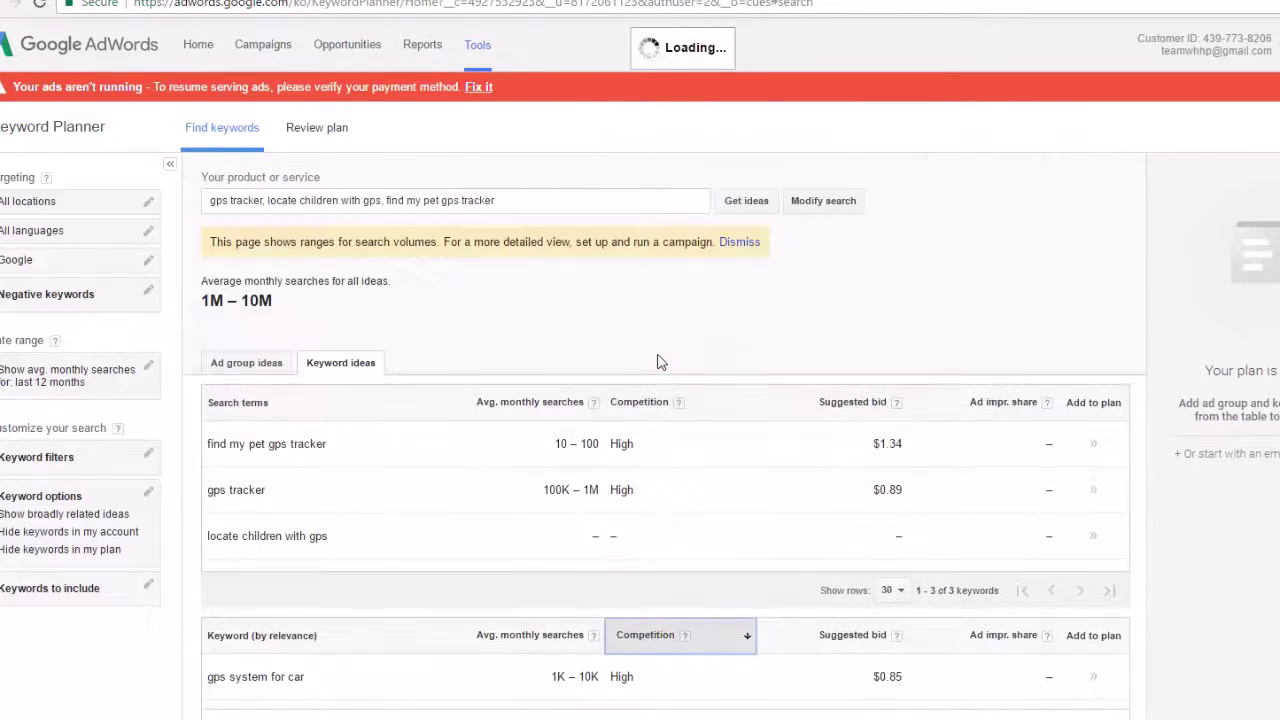
scroll(658, 362, "down", 1)
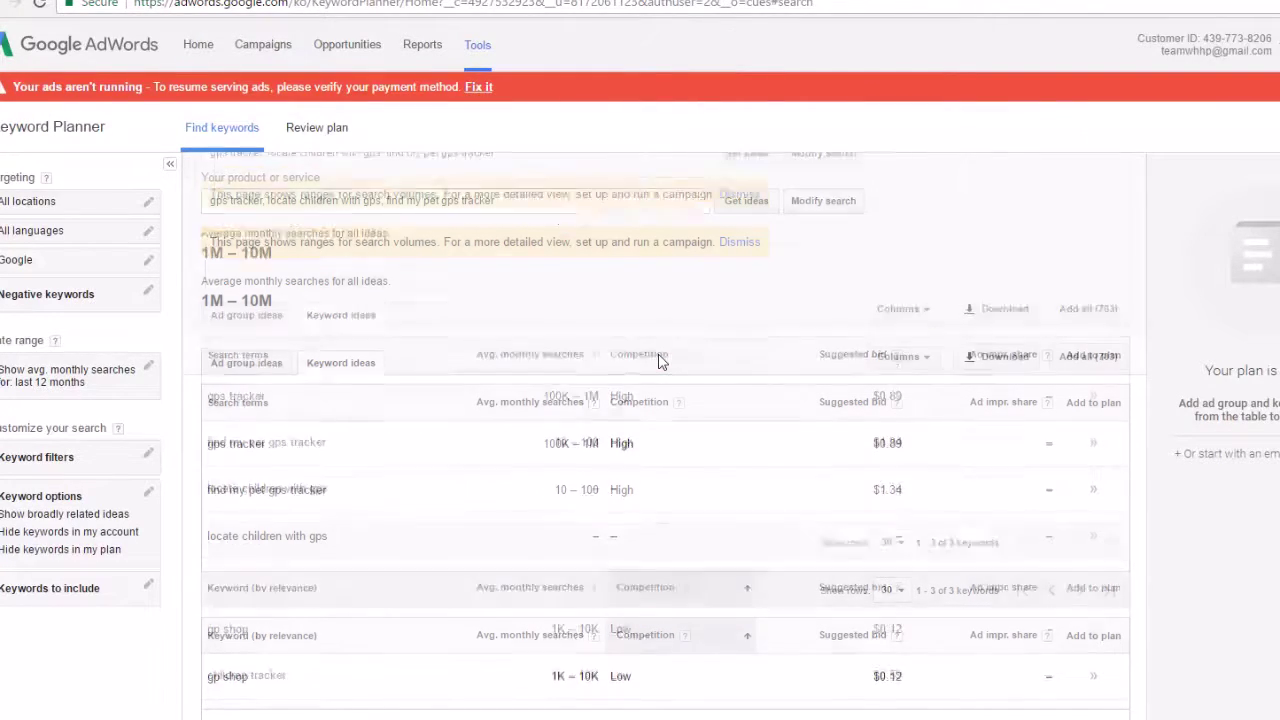
scroll(658, 362, "down", 4)
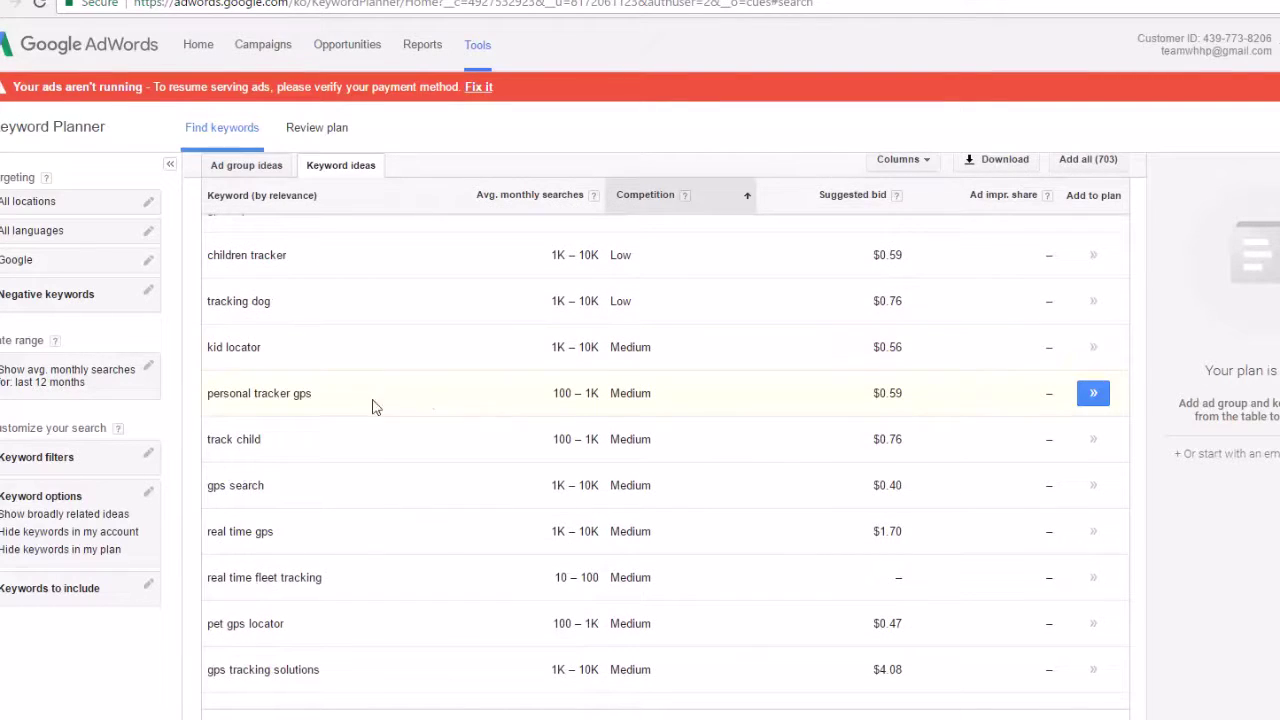
Copy the keyword "personal tracker gps" from Keyword Planner into the alt text of the Portable Tracking Device picture in Wix, followed by a comma
left_click_drag(209, 395, 314, 400)
right_click(314, 400)
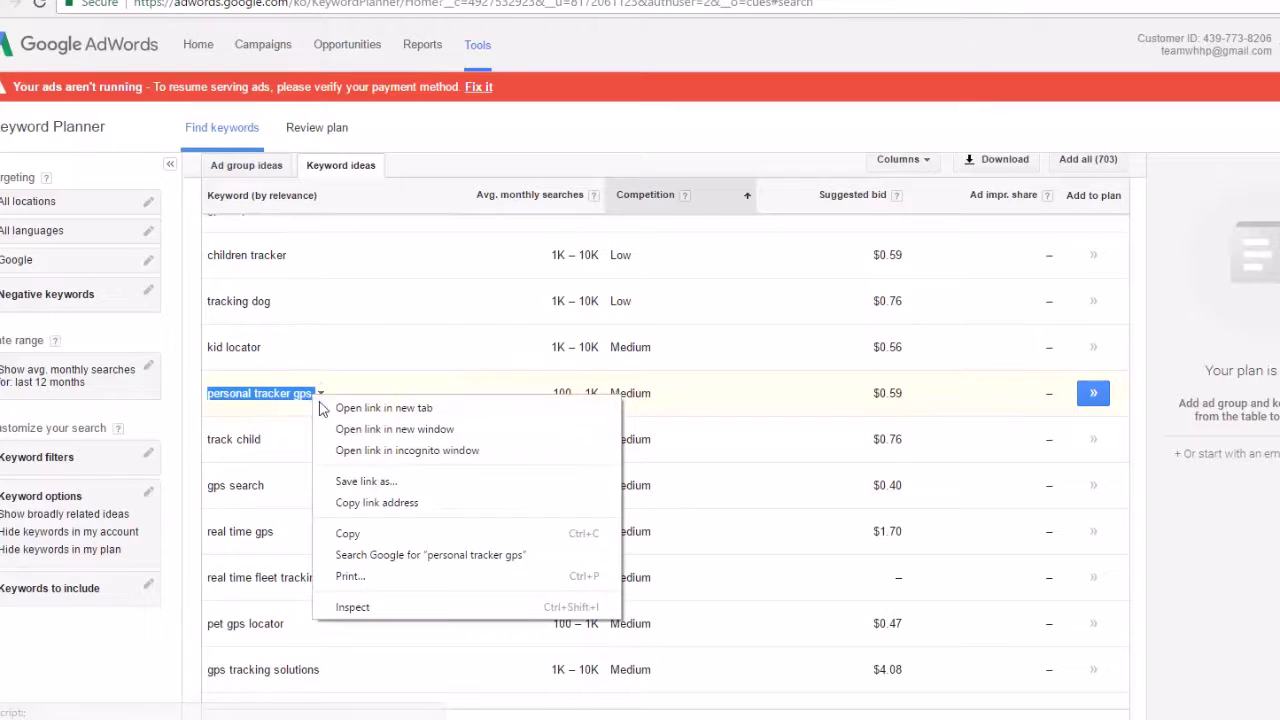
left_click(358, 533)
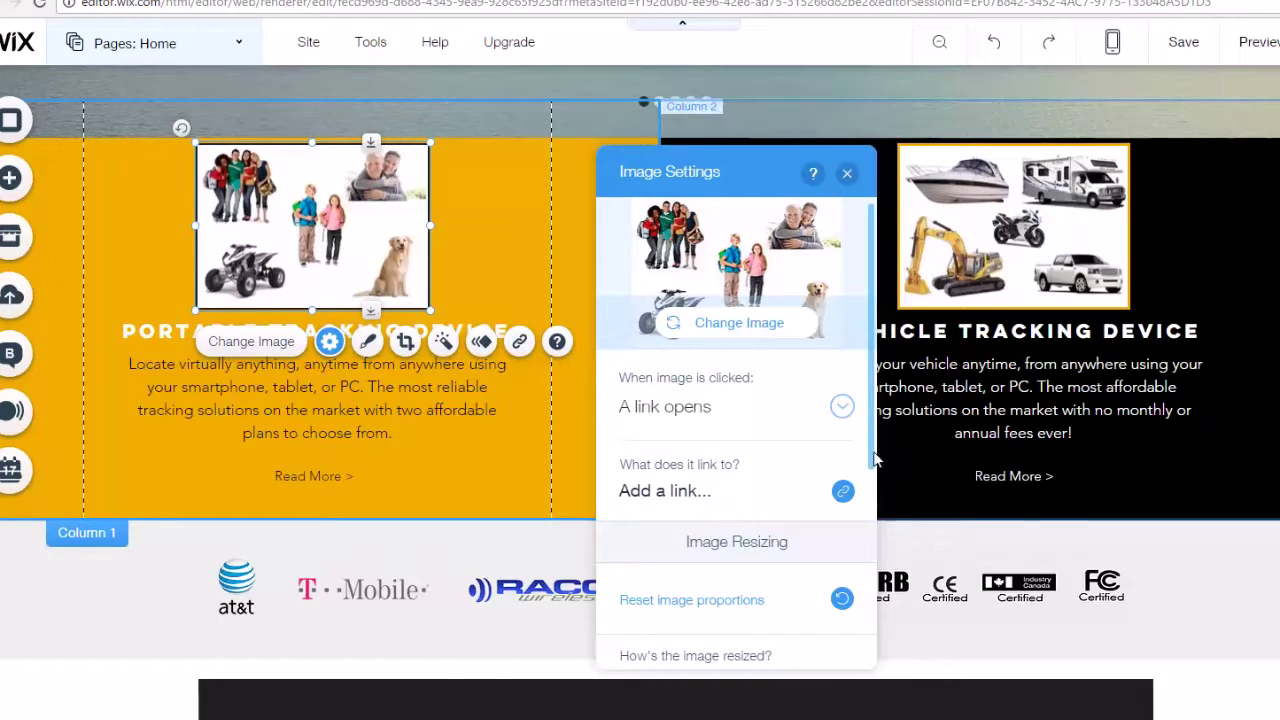
left_click_drag(873, 458, 873, 608)
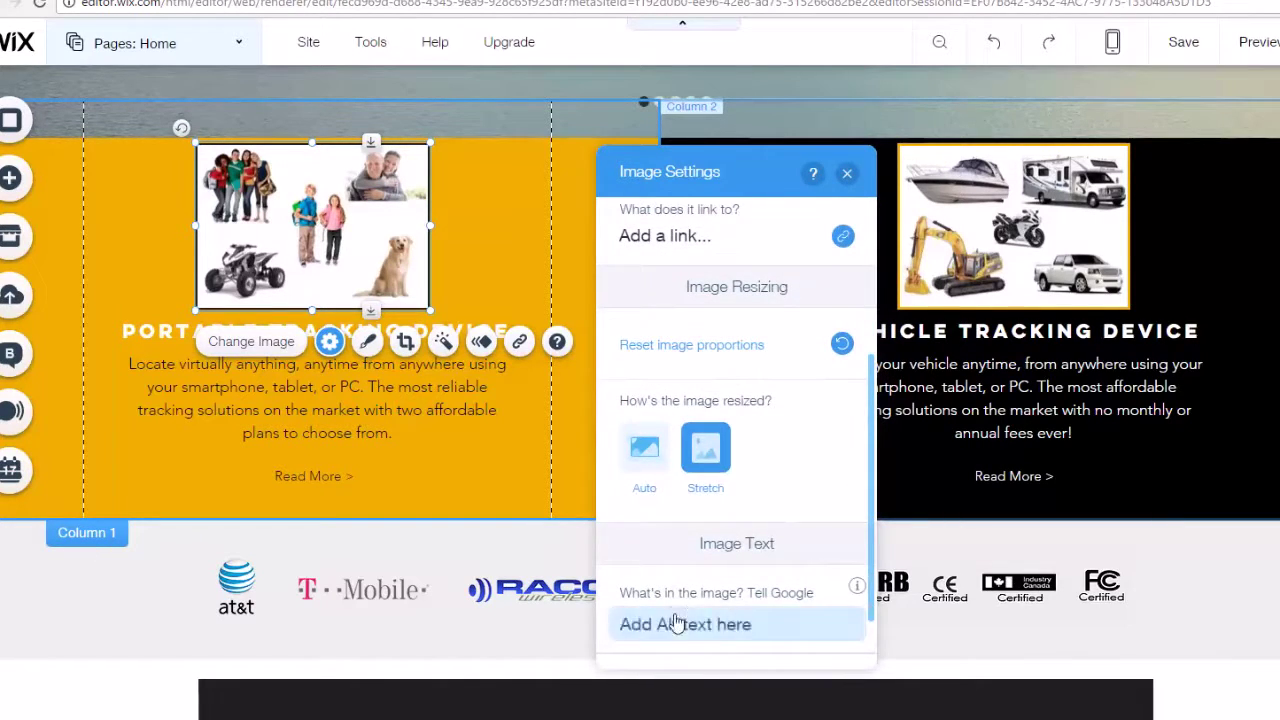
right_click(676, 622)
left_click(697, 475)
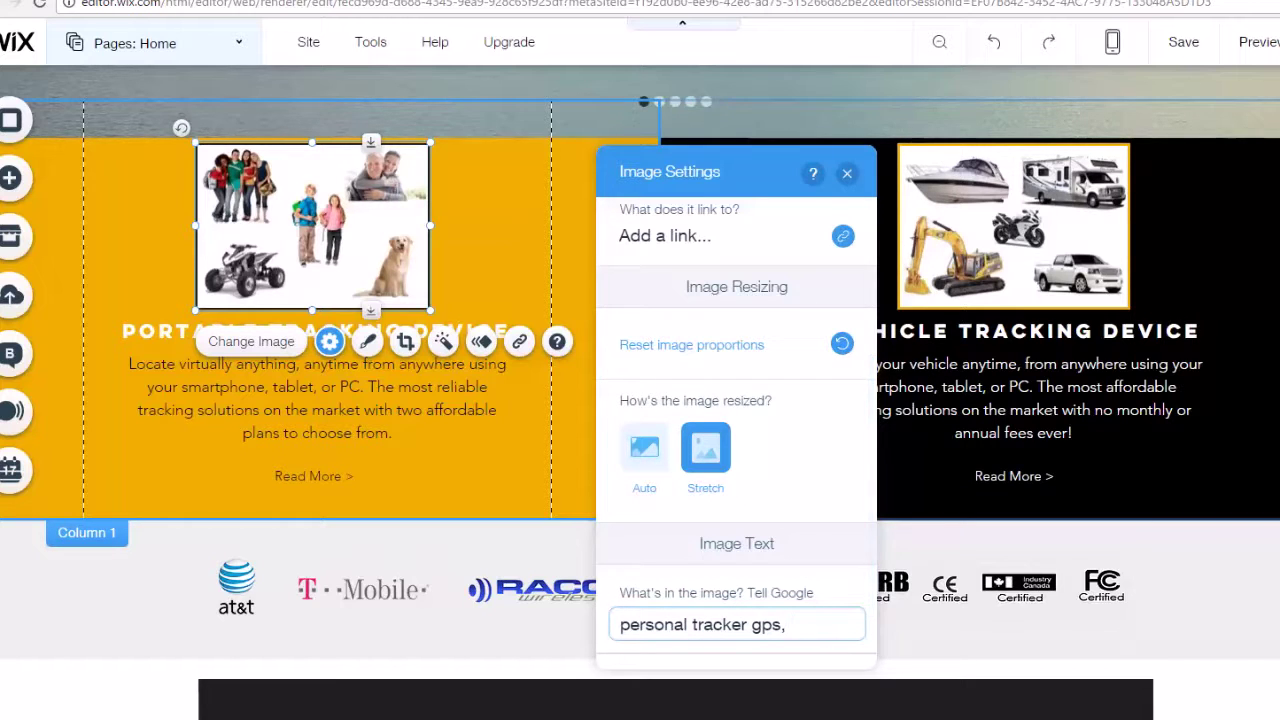
Copy the keyword "track child" from Keyword Planner, append it to the picture's alt text in Wix, and close the image settings
key("ctrl+Tab")
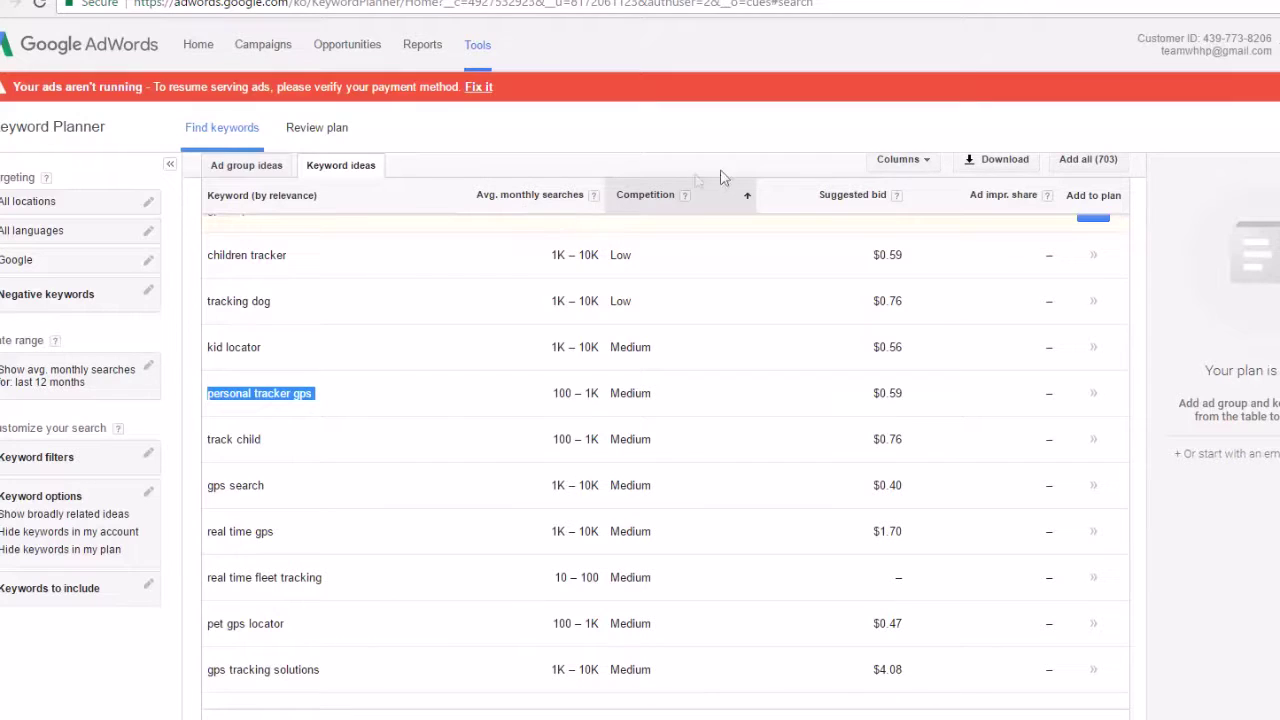
left_click(209, 440)
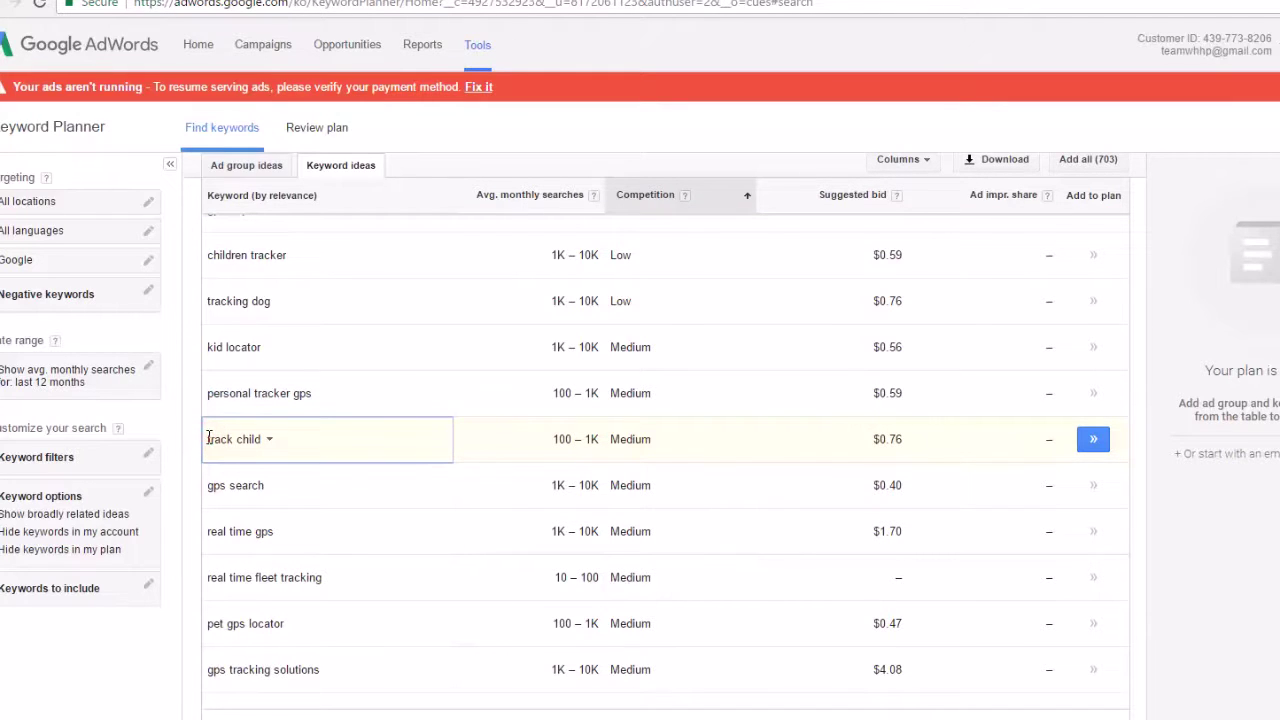
left_click_drag(209, 440, 259, 437)
right_click(259, 437)
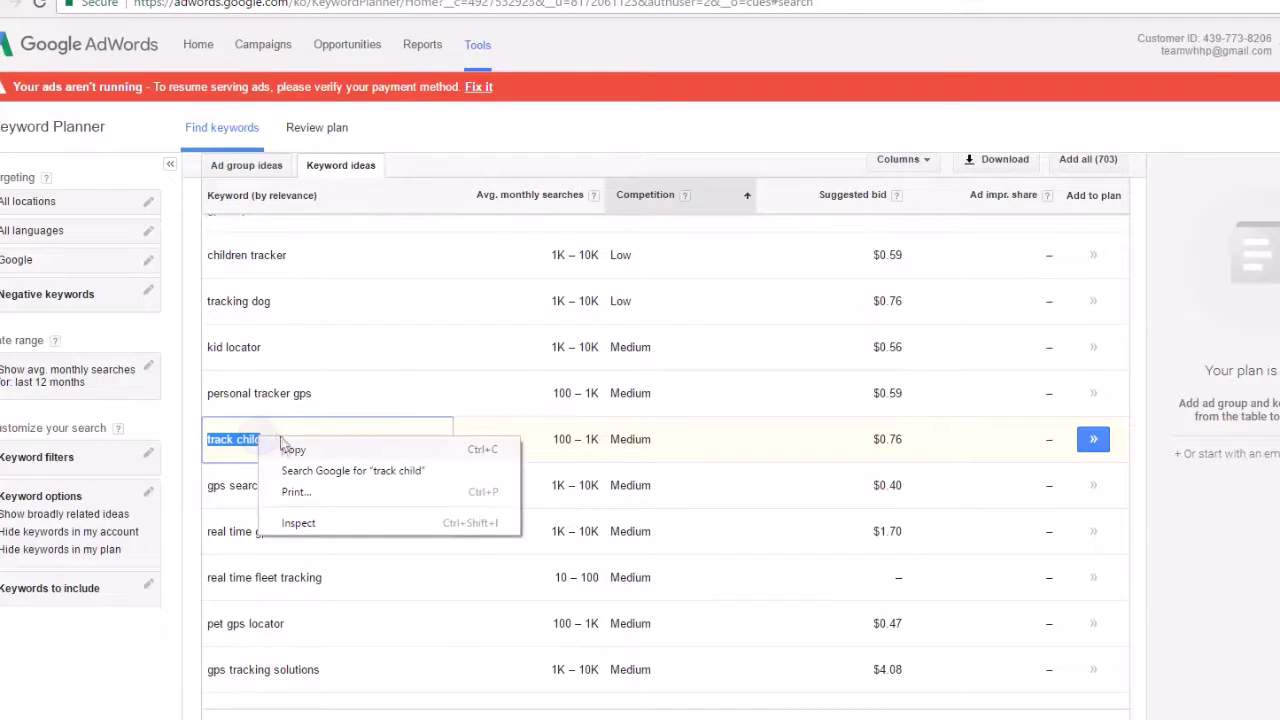
left_click(290, 449)
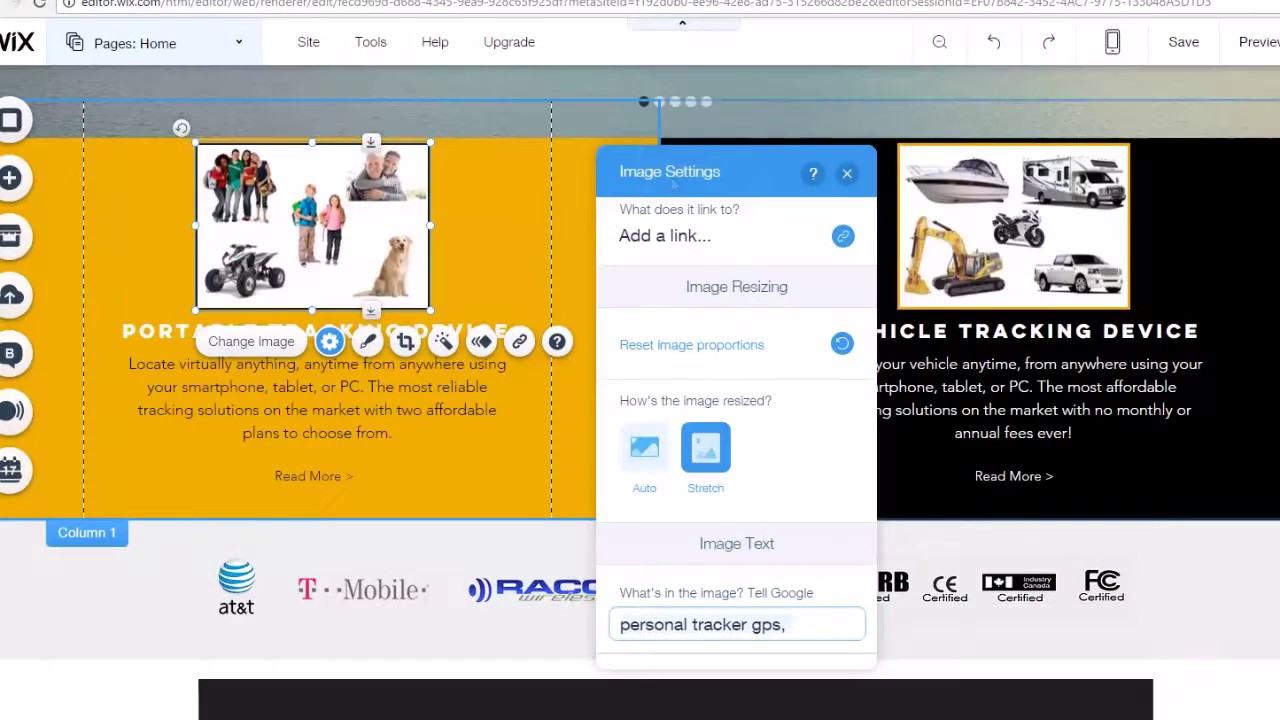
right_click(797, 623)
left_click(801, 625)
right_click(801, 625)
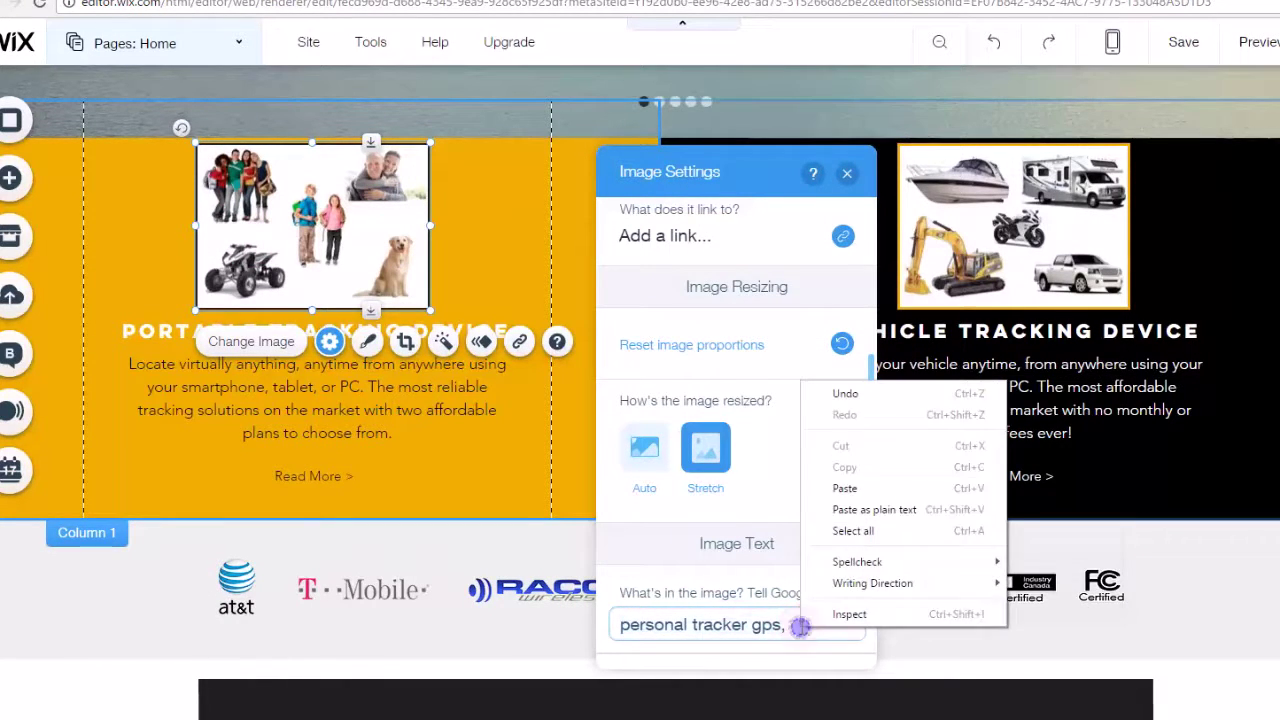
left_click(850, 488)
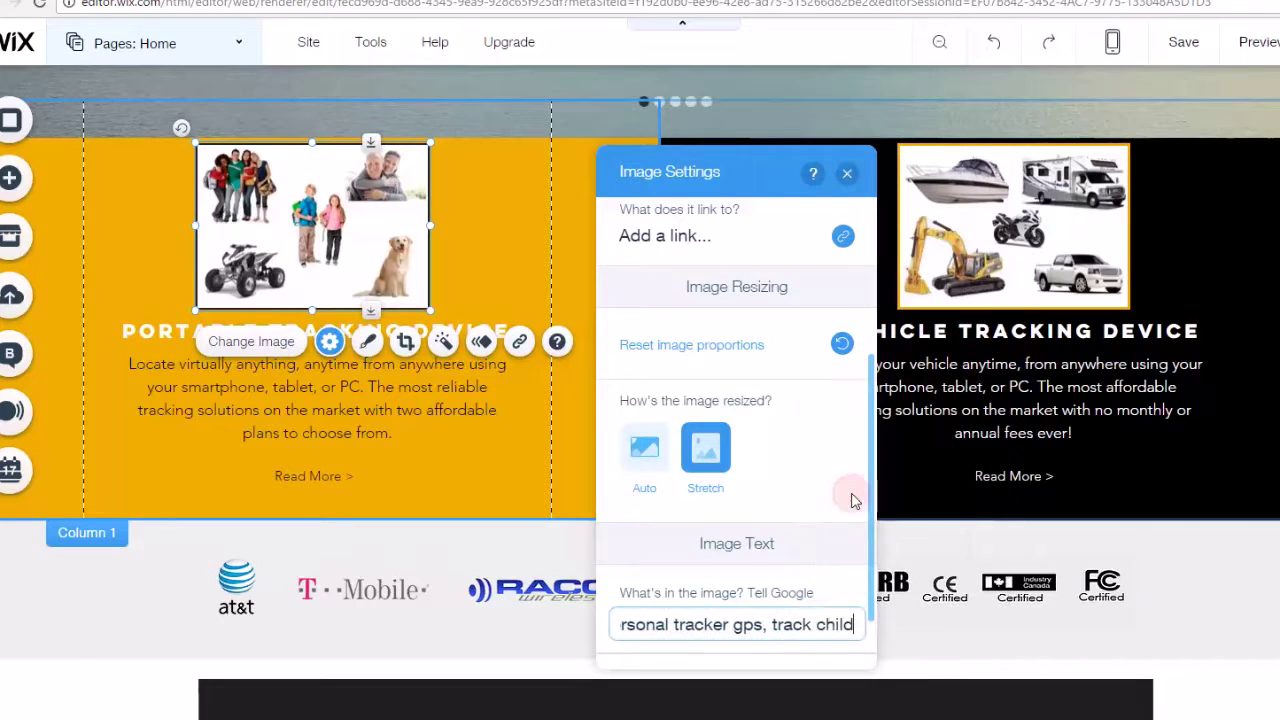
left_click(847, 173)
left_click(208, 586)
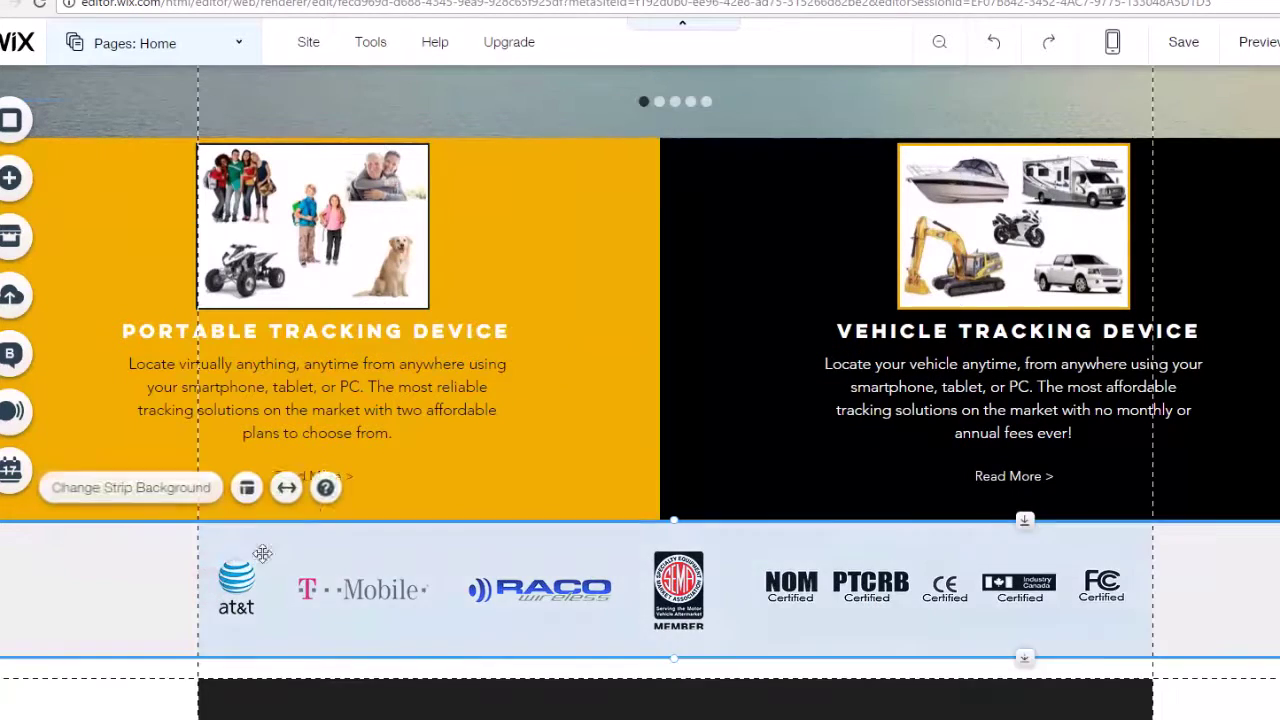
scroll(600, 232, "down", 2)
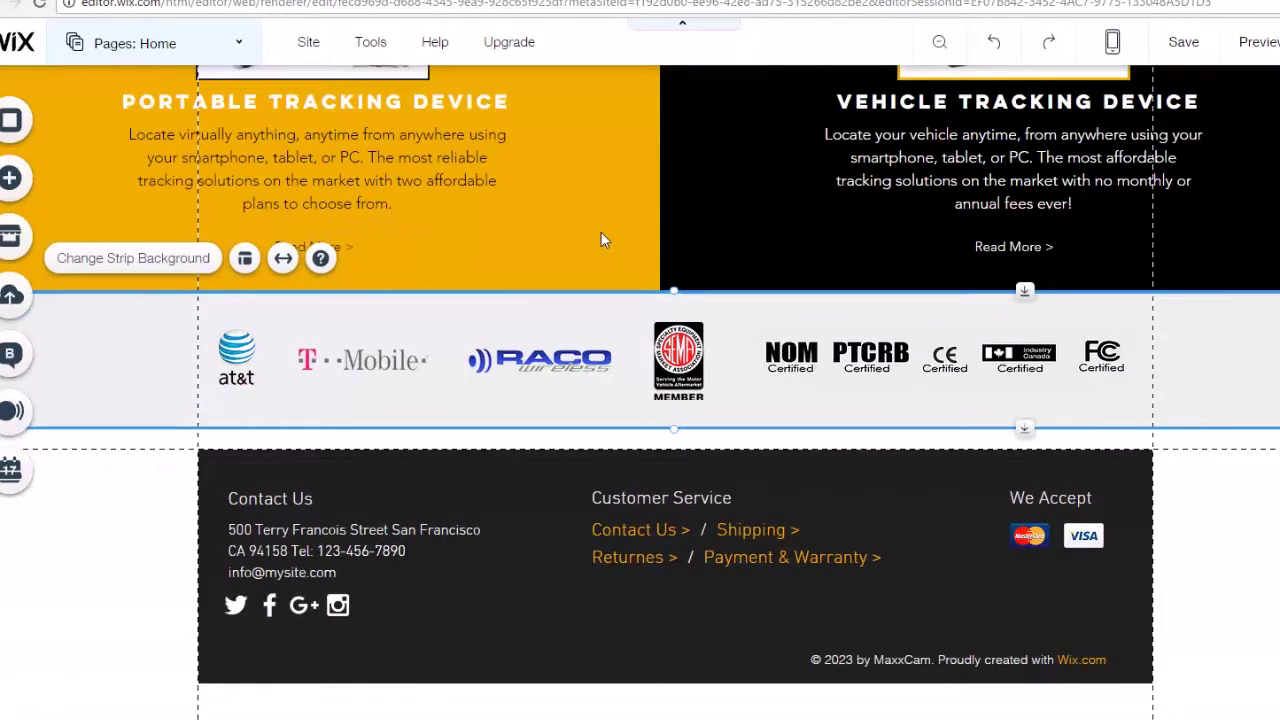
scroll(600, 231, "up", 10)
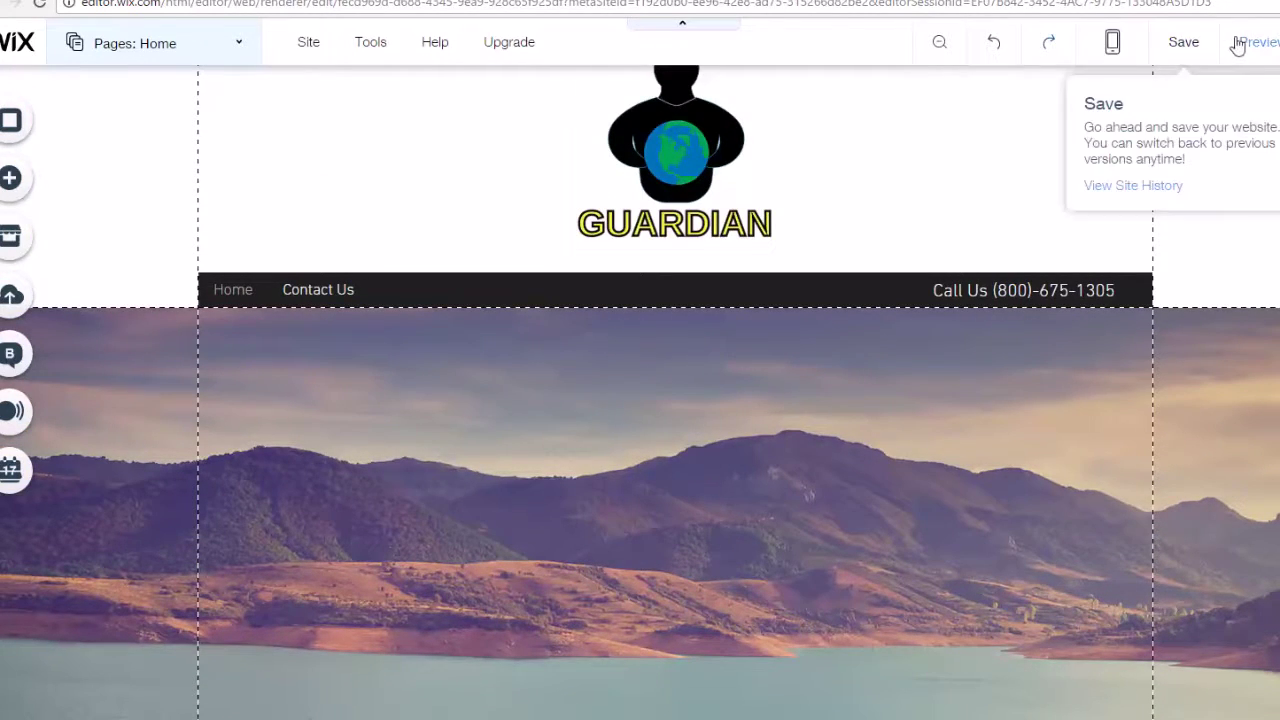
scroll(490, 233, "down", 10)
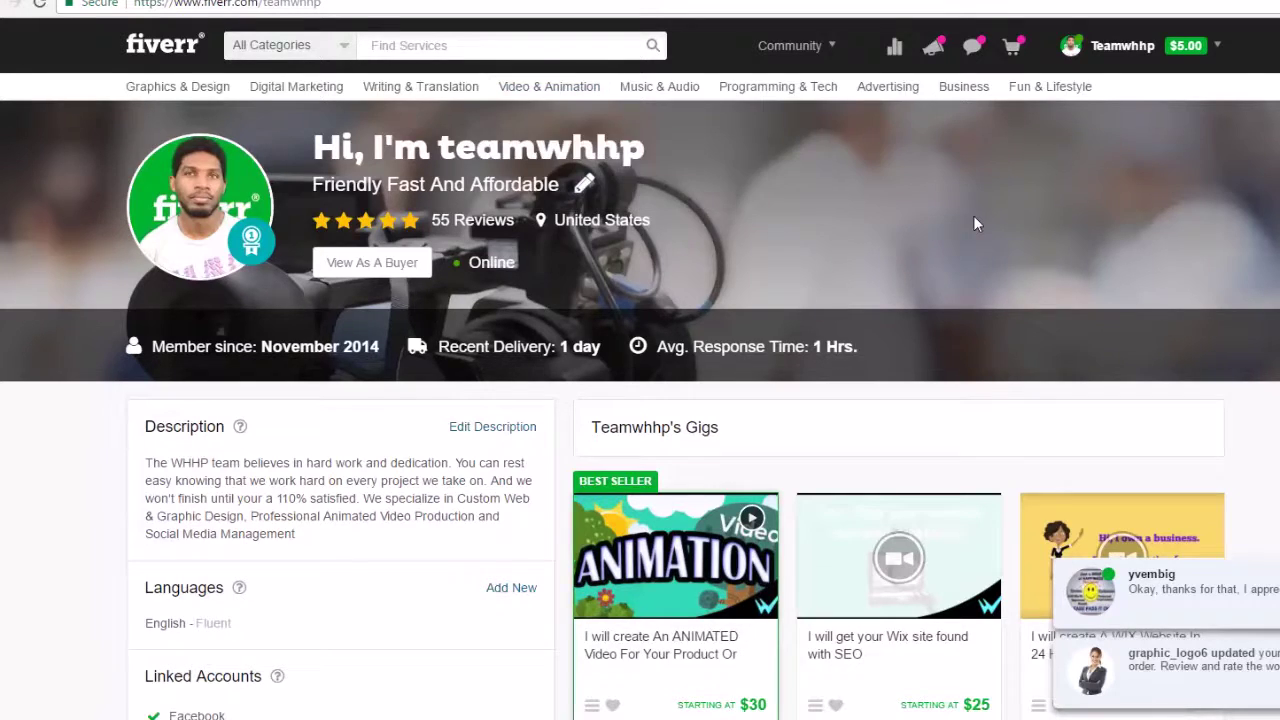
On the Fiverr profile, open the gig "I will get your Wix site found with SEO" and show the Basic package details
scroll(975, 216, "down", 3)
left_click(885, 403)
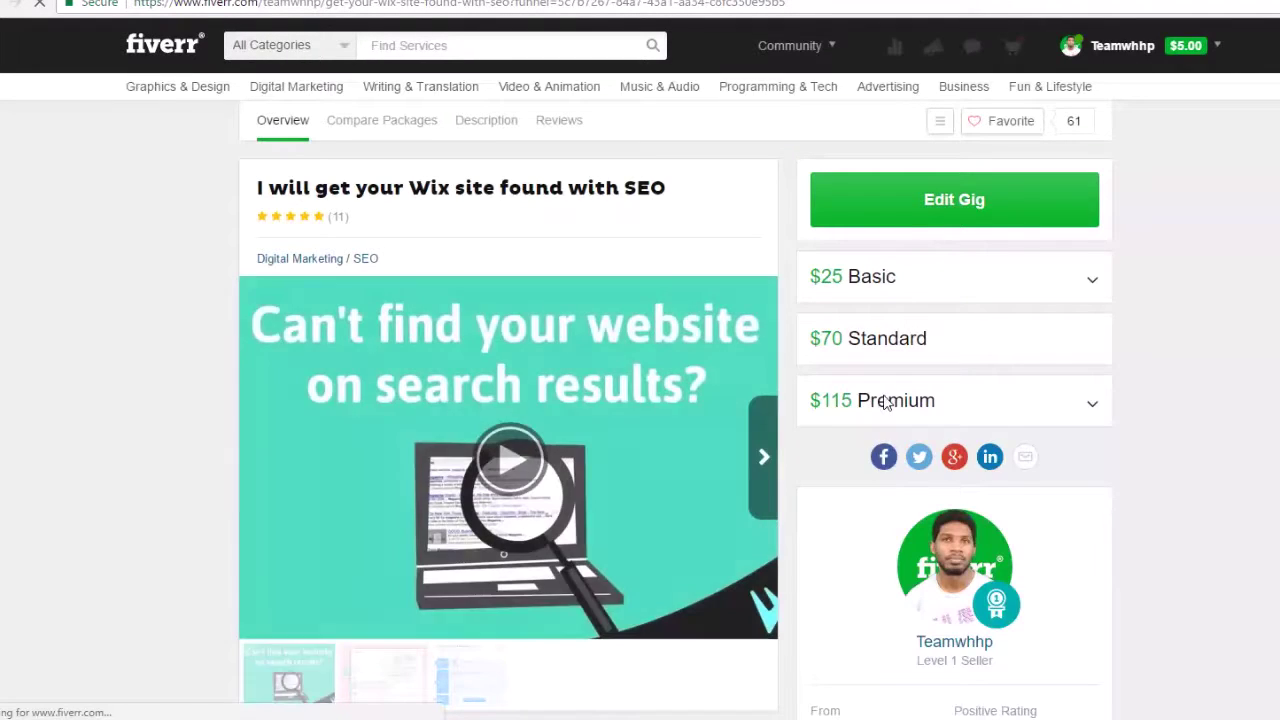
left_click(1042, 289)
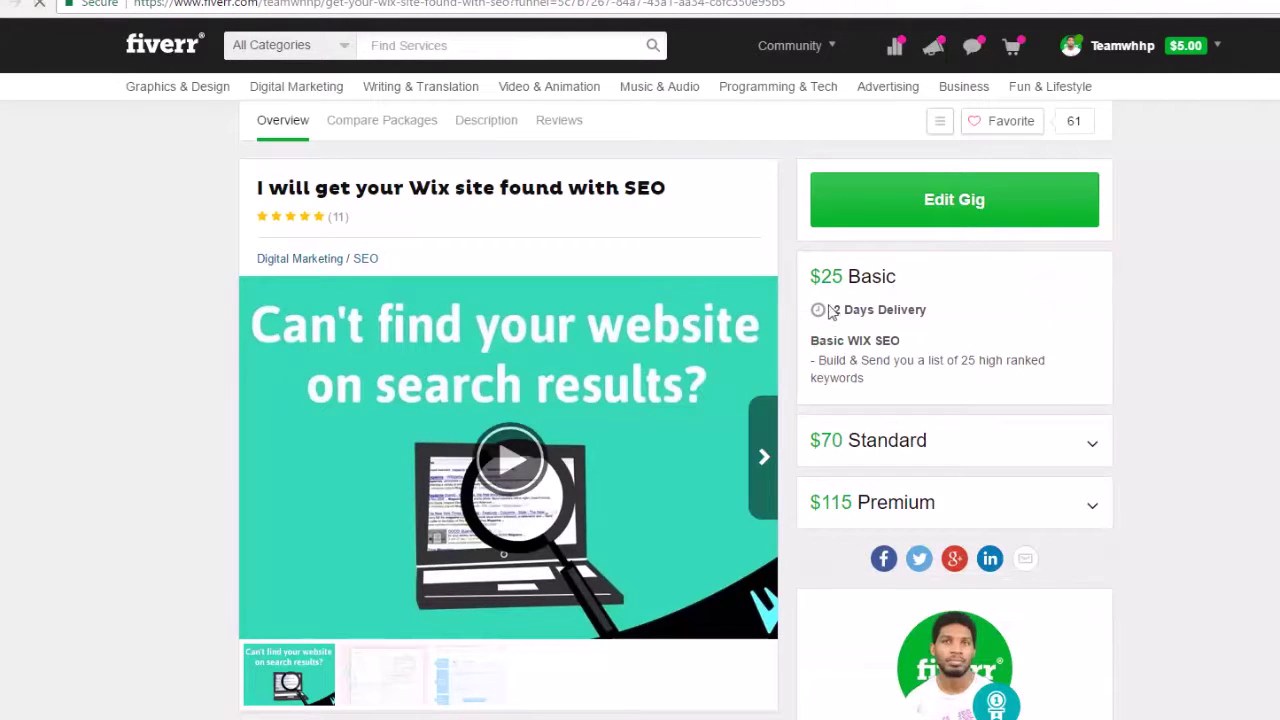